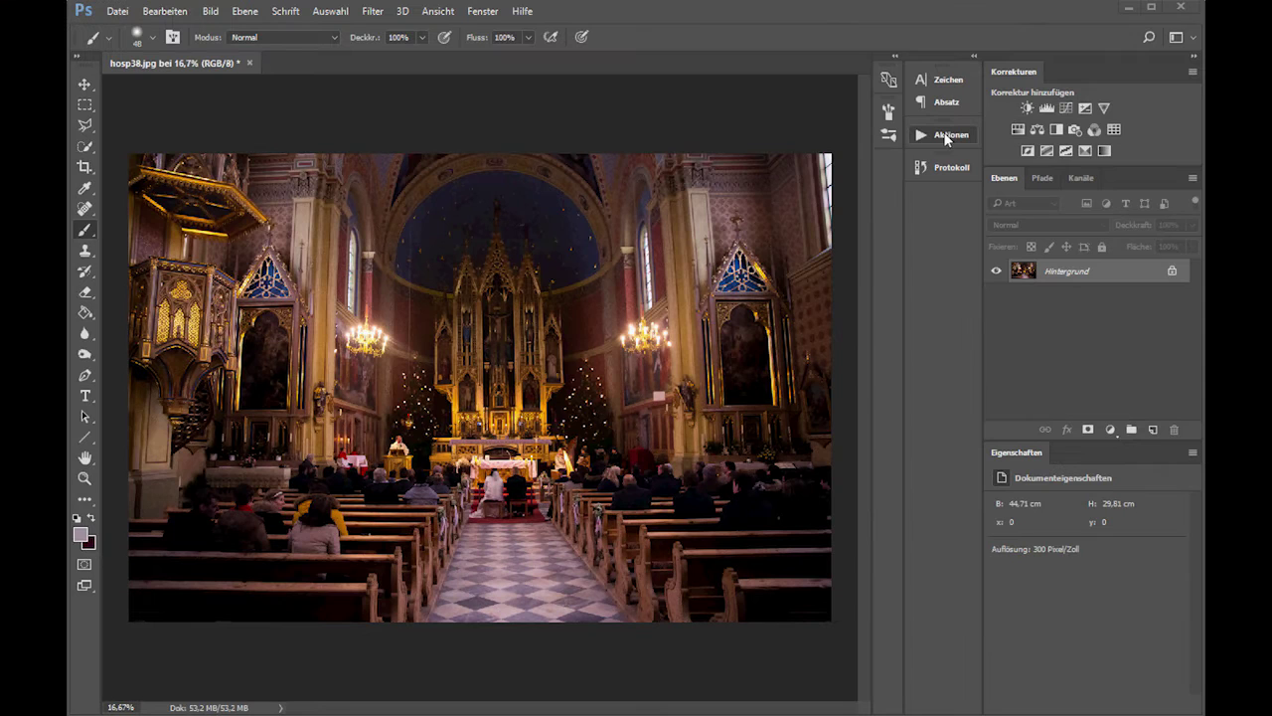
- Close the Aktionen (Actions) panel from the docked panels using its tab's context menu
click(946, 136)
right_click(946, 139)
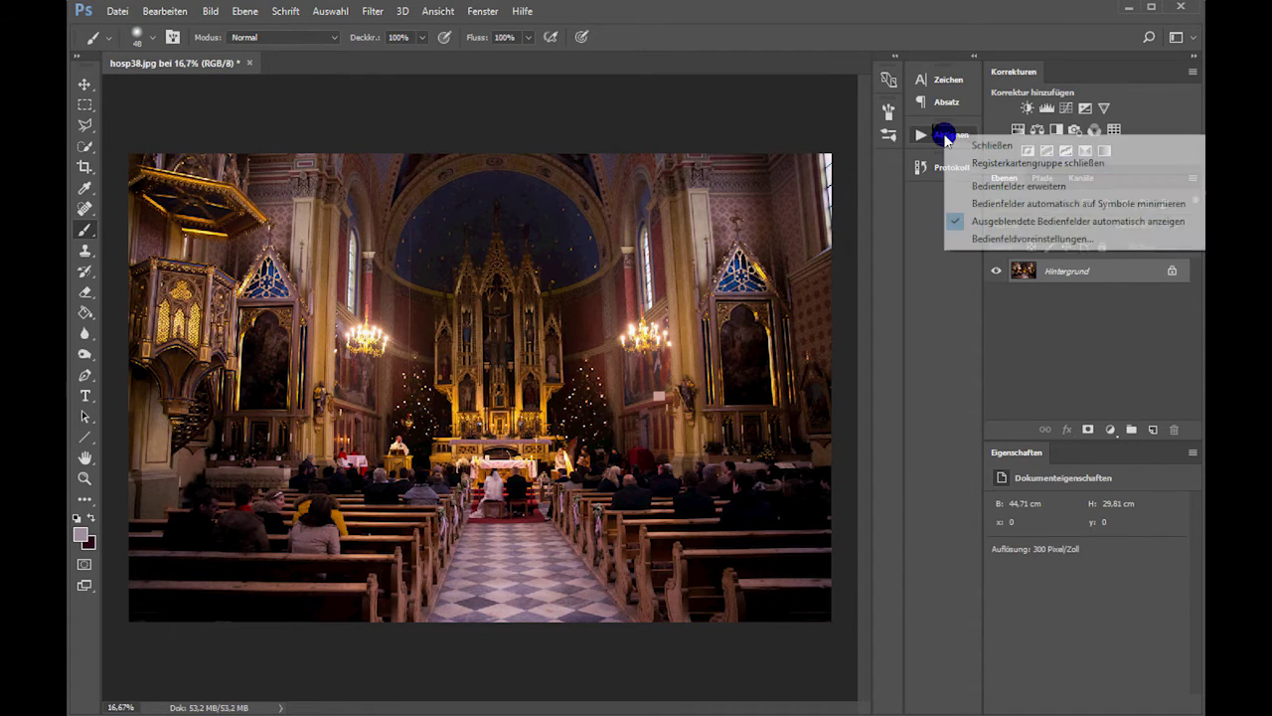
click(981, 143)
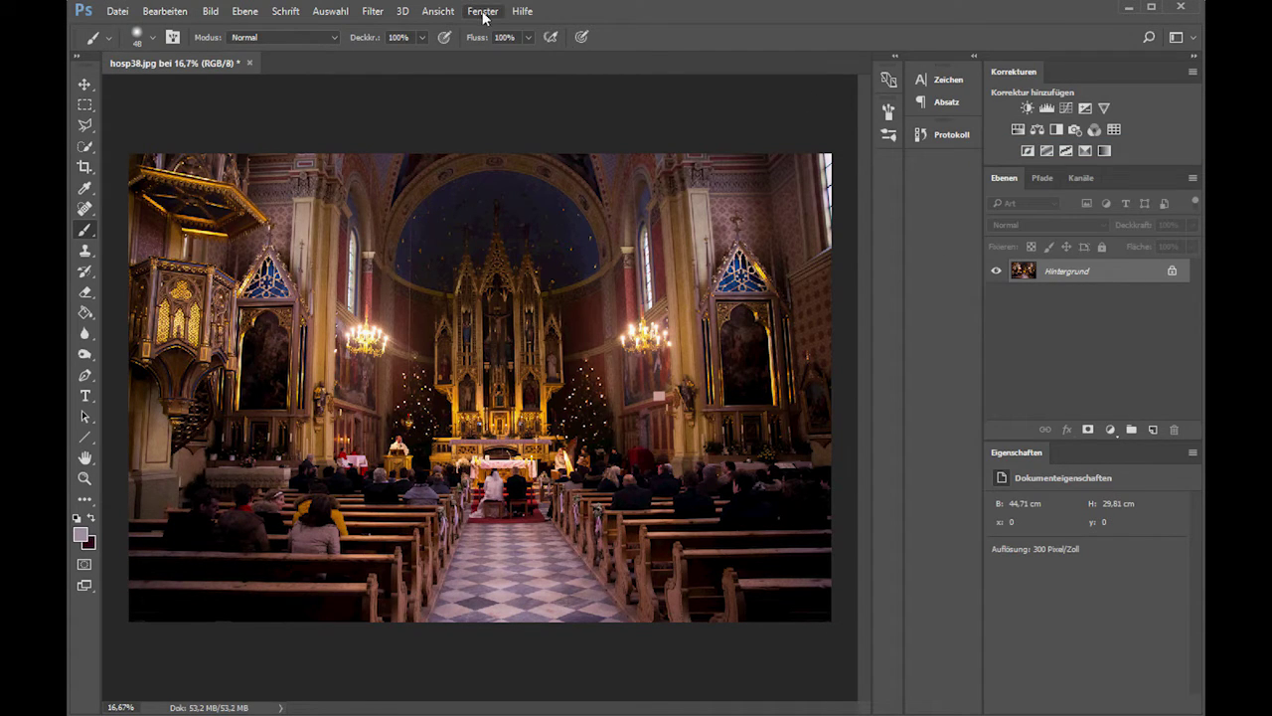
- Reopen the Aktionen panel from the Fenster menu and create a new action set named 'Bildgröße'
click(483, 11)
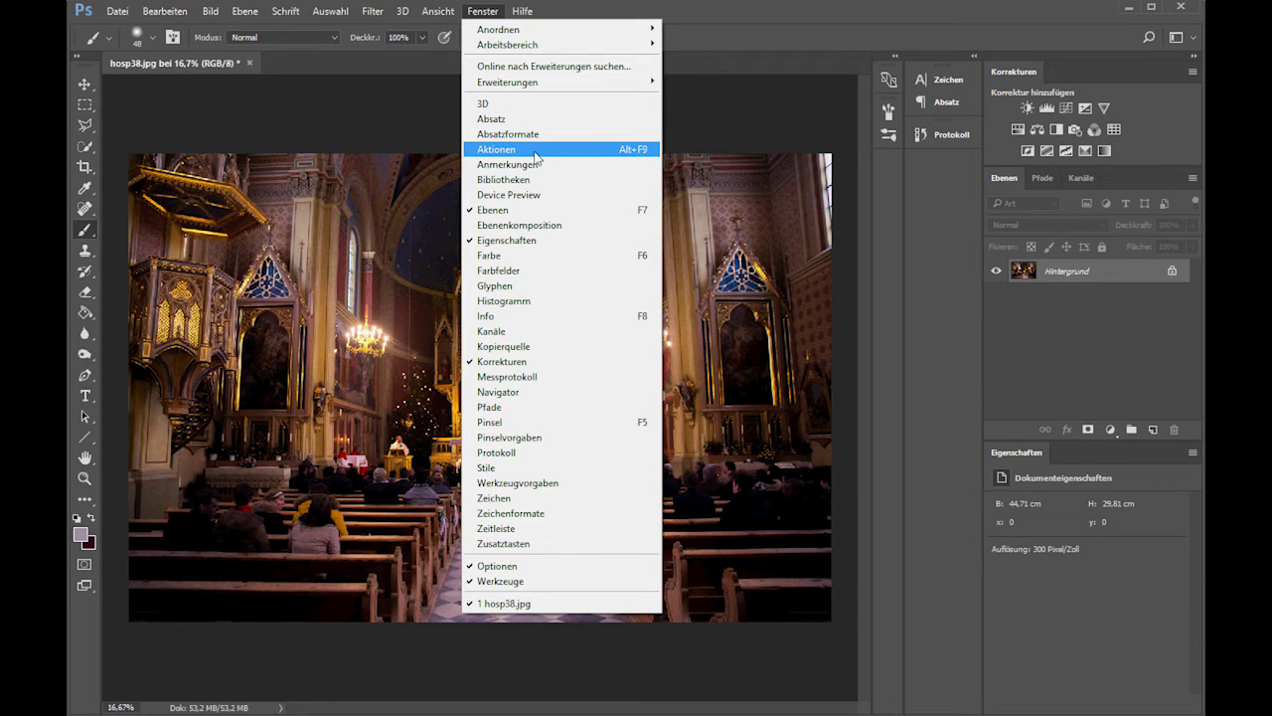
click(539, 150)
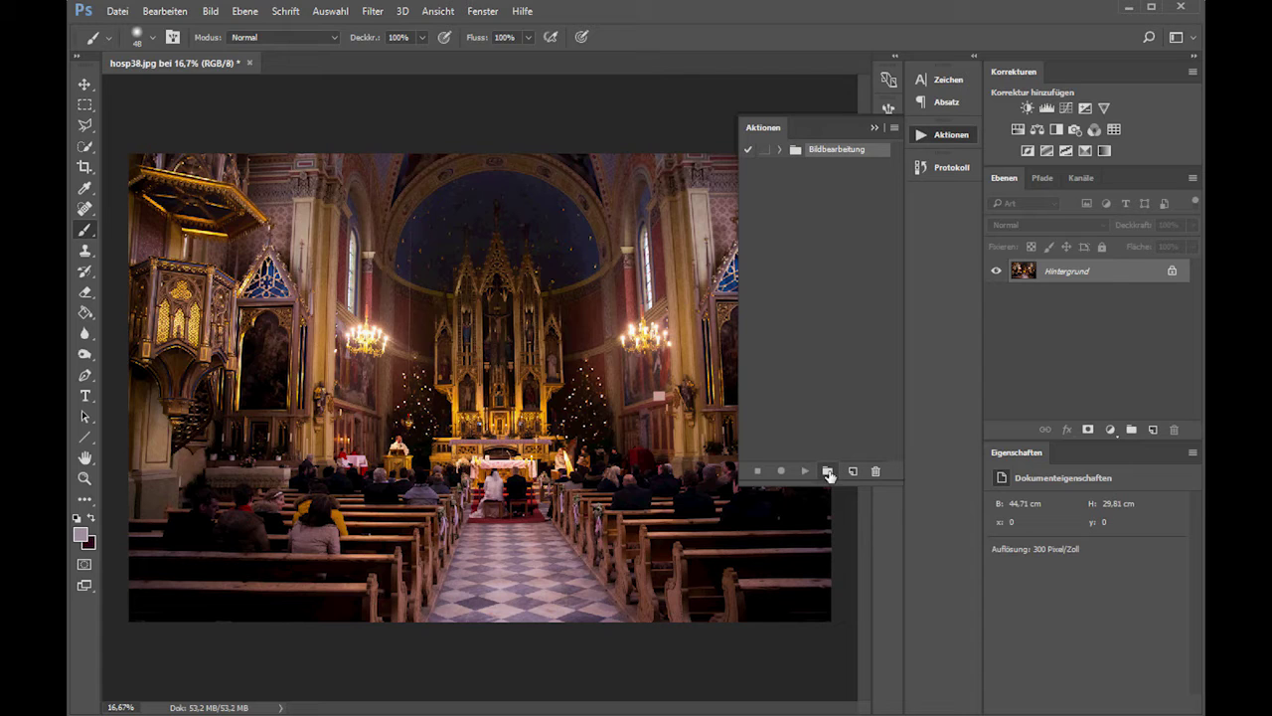
click(828, 472)
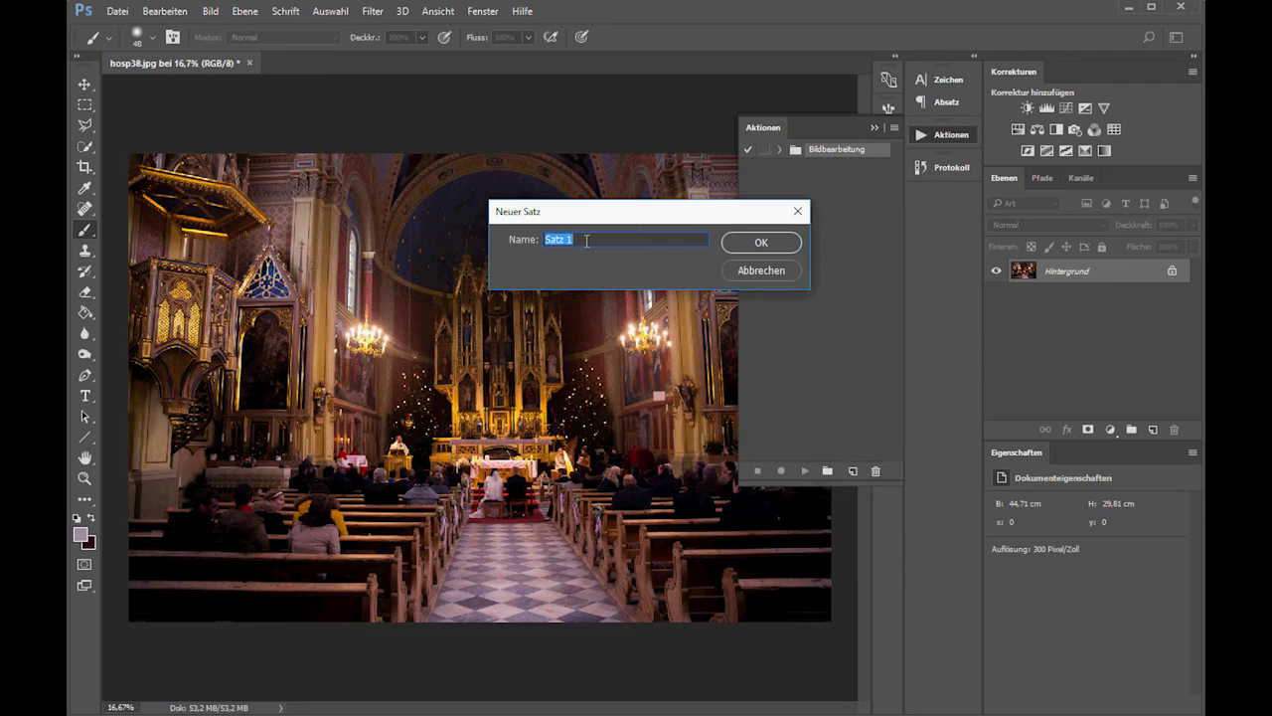
text(Bildgröße)
key(Return)
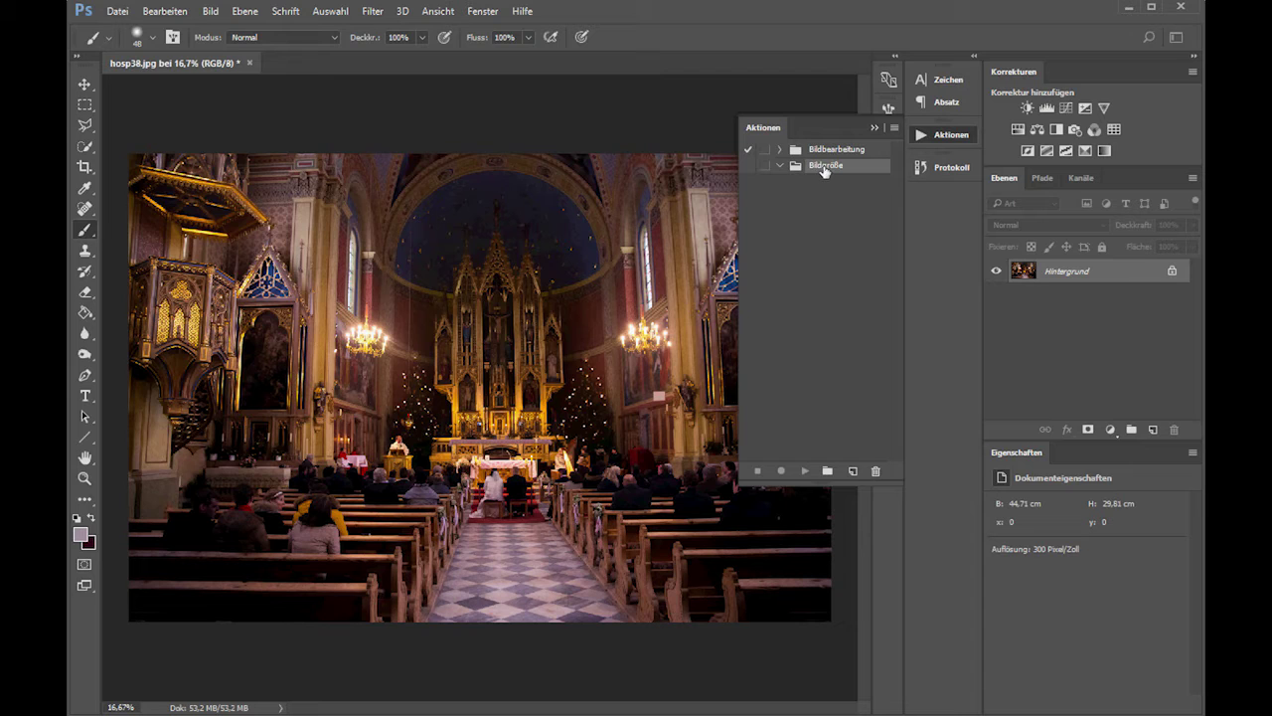
- Start recording action '1500px breit 72dpi' in the Bildgröße set, with function key and colour left at Ohne
click(853, 472)
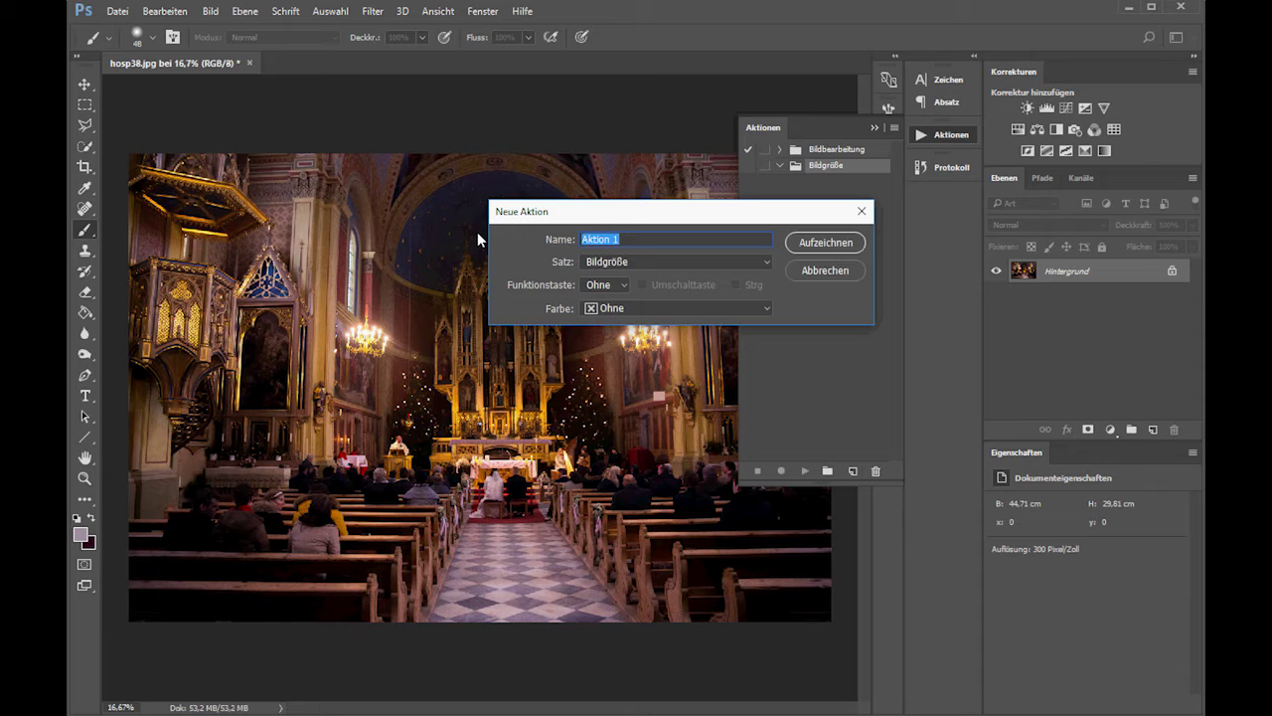
text(1500px )
text(breit 72dp)
drag(584, 239, 669, 238)
drag(669, 239, 575, 231)
click(617, 261)
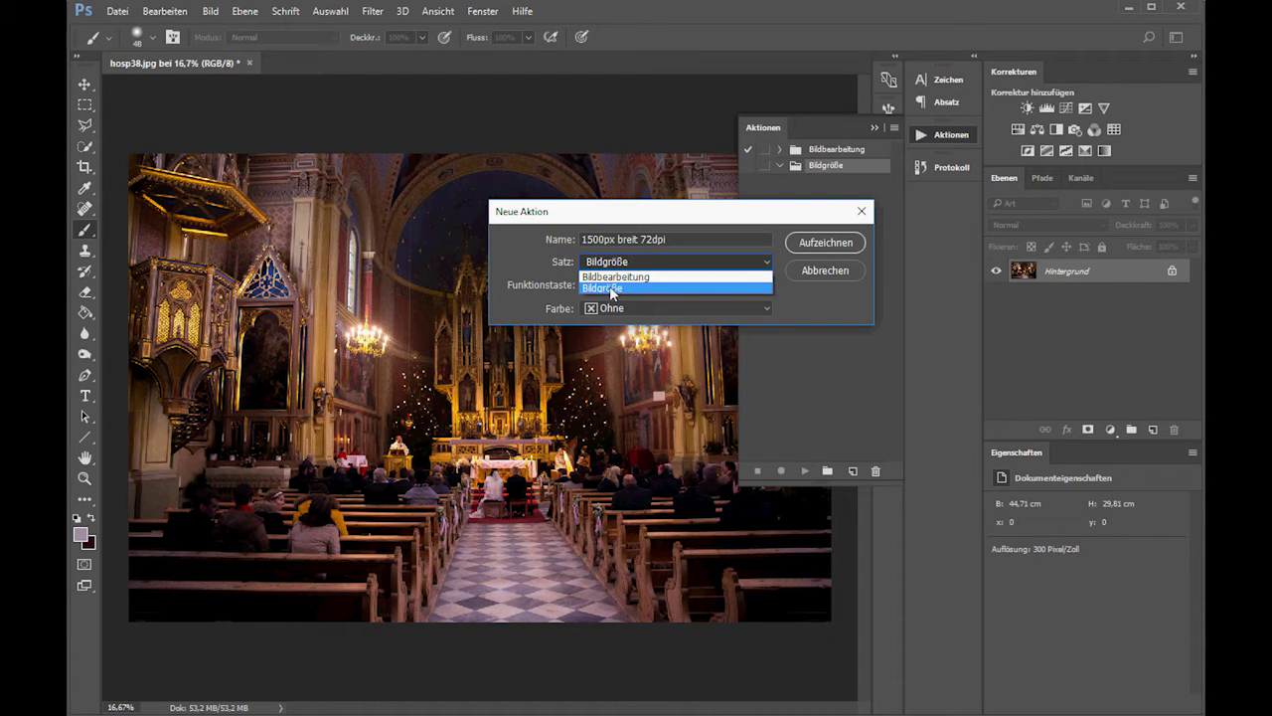
click(609, 287)
click(610, 284)
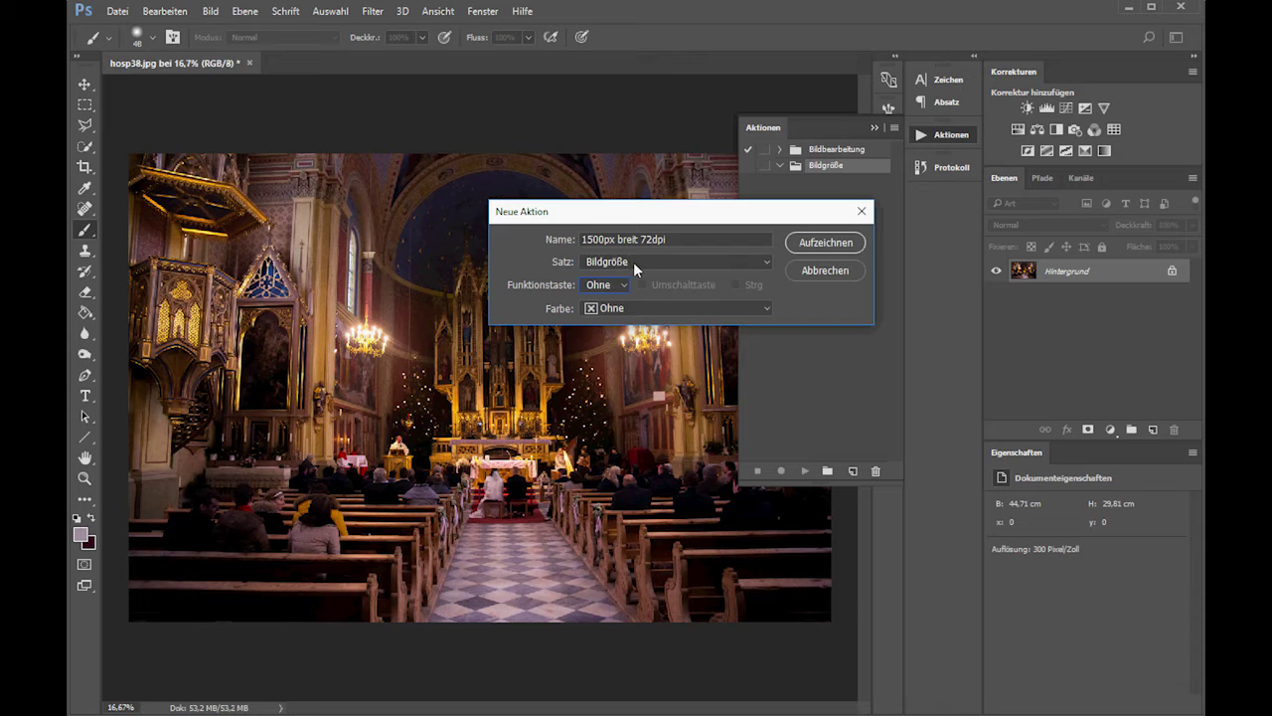
click(633, 304)
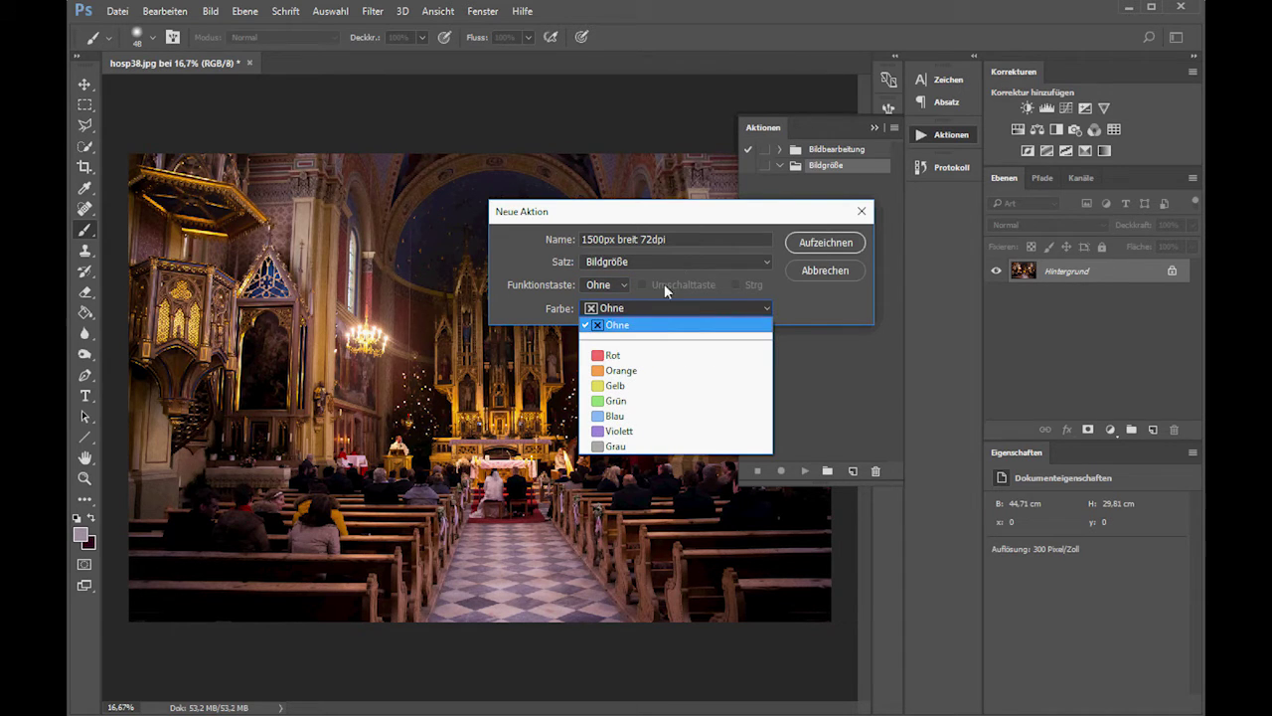
click(641, 304)
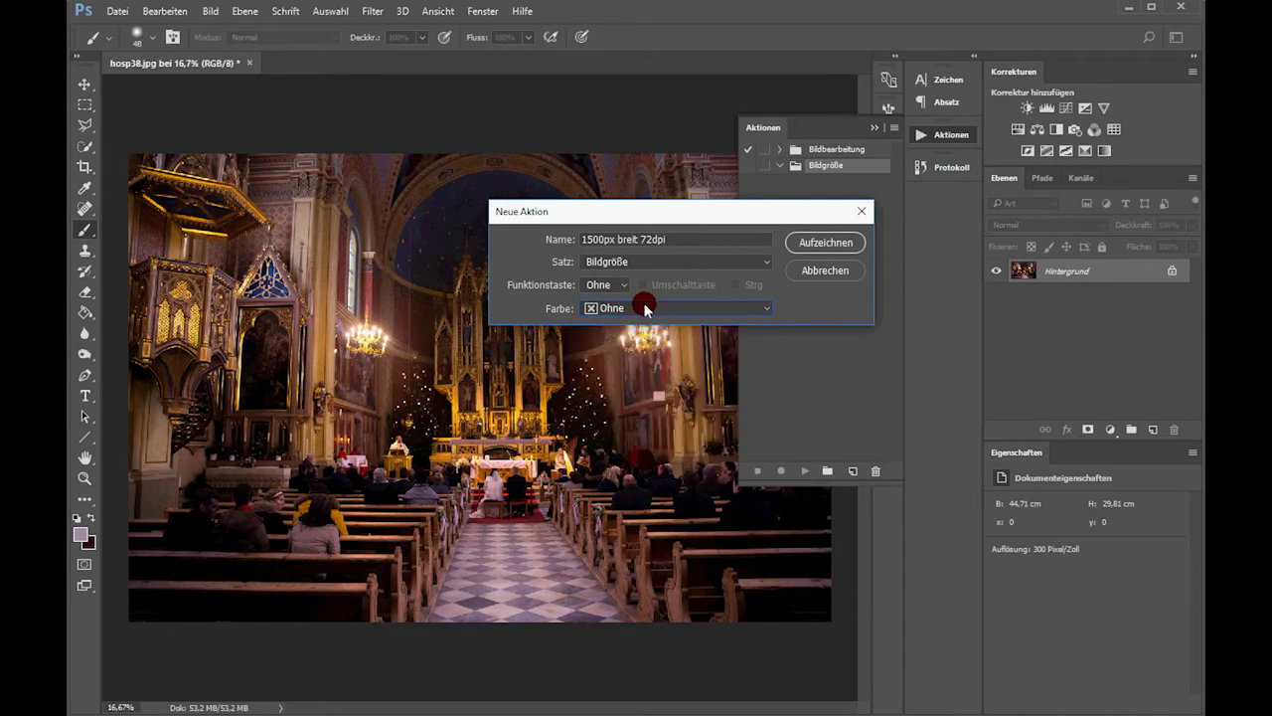
click(809, 244)
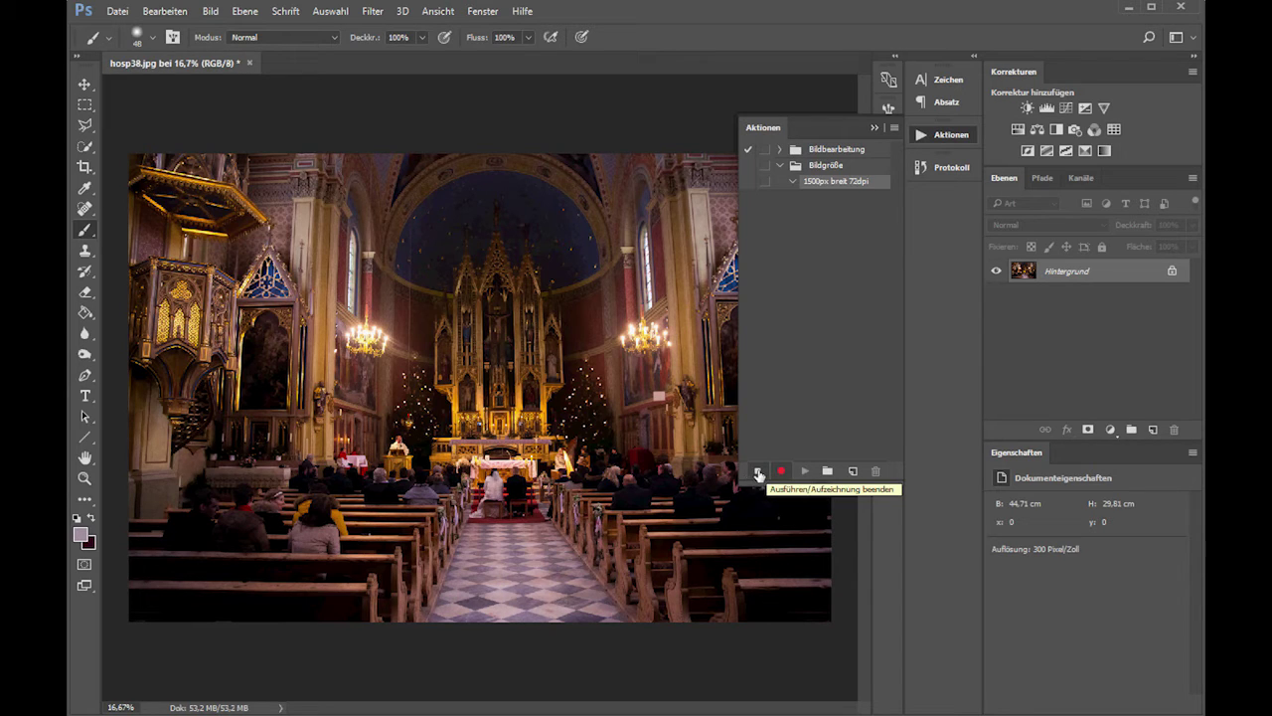
- Resize the image to 72 dpi resolution and 1500 px width via Bild > Bildgröße
click(210, 11)
click(260, 124)
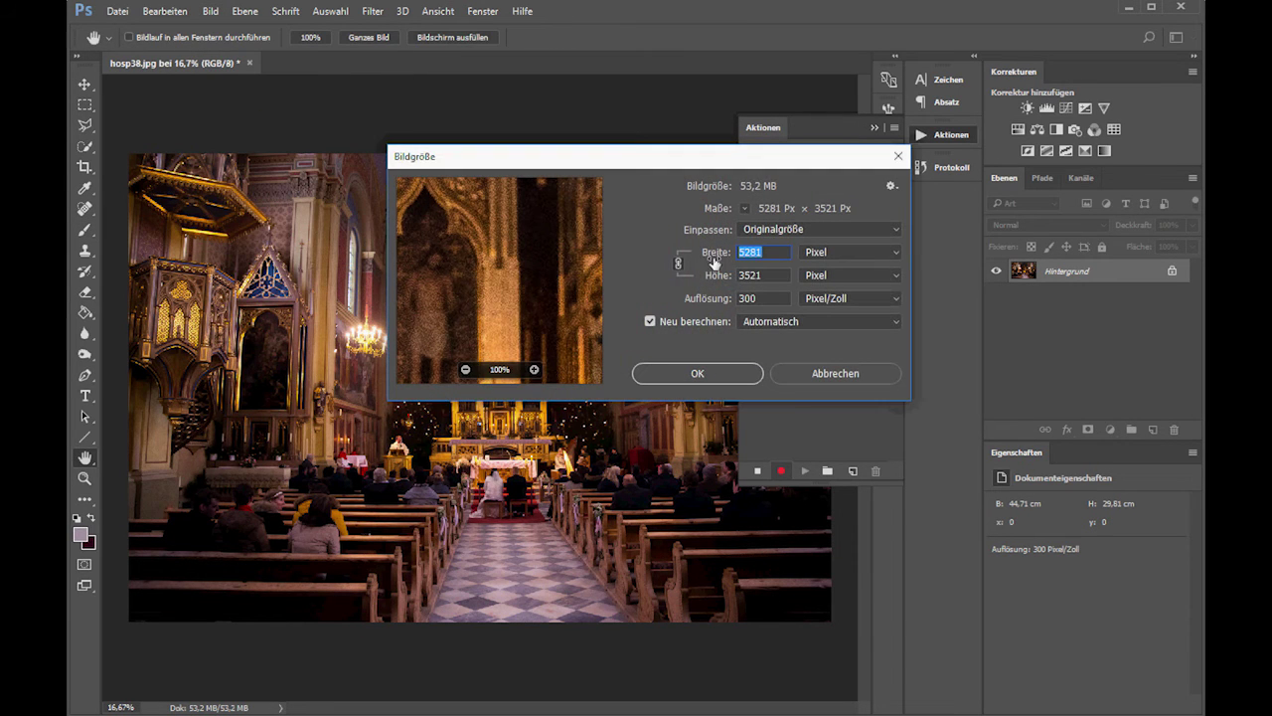
double_click(752, 299)
text(72)
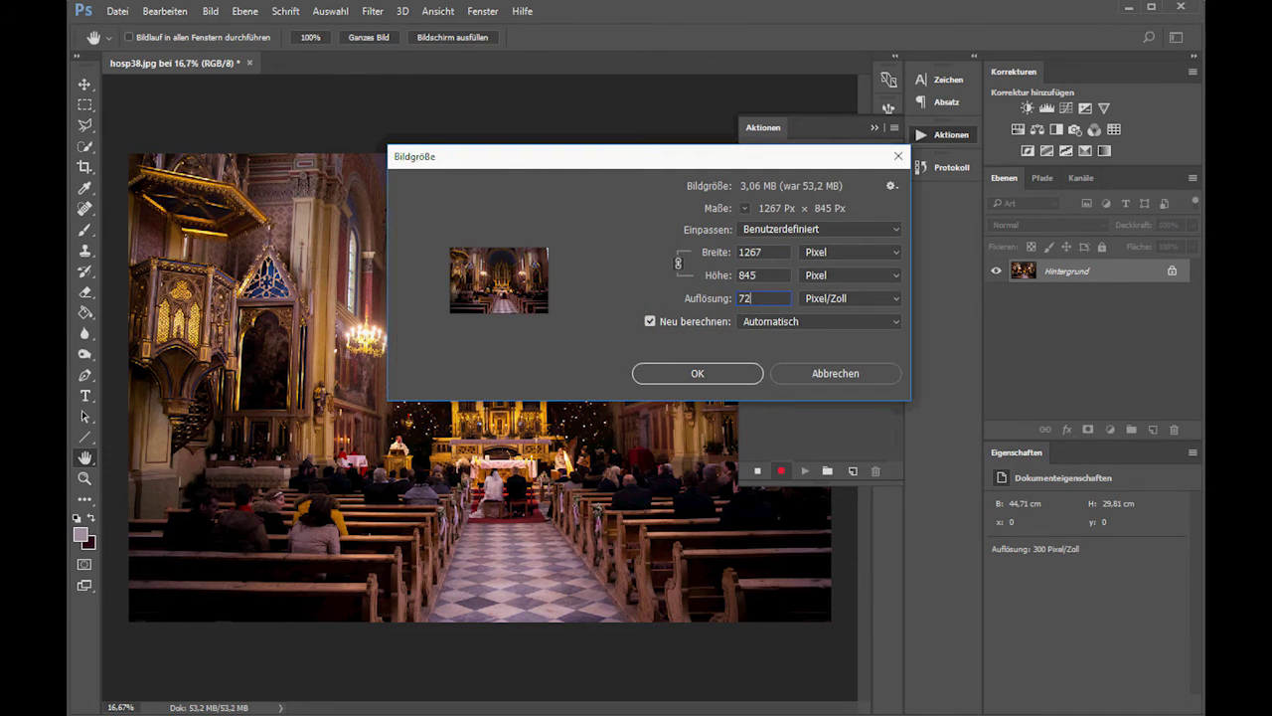
double_click(750, 252)
text(1500)
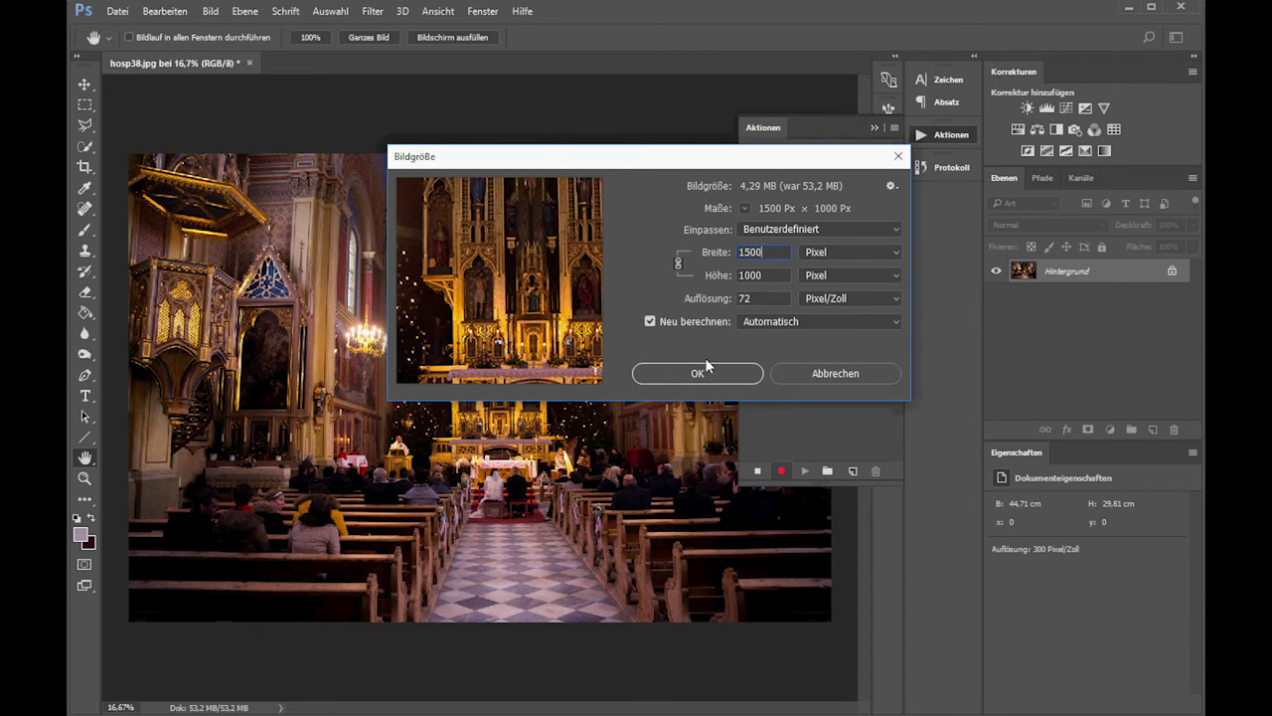
click(713, 371)
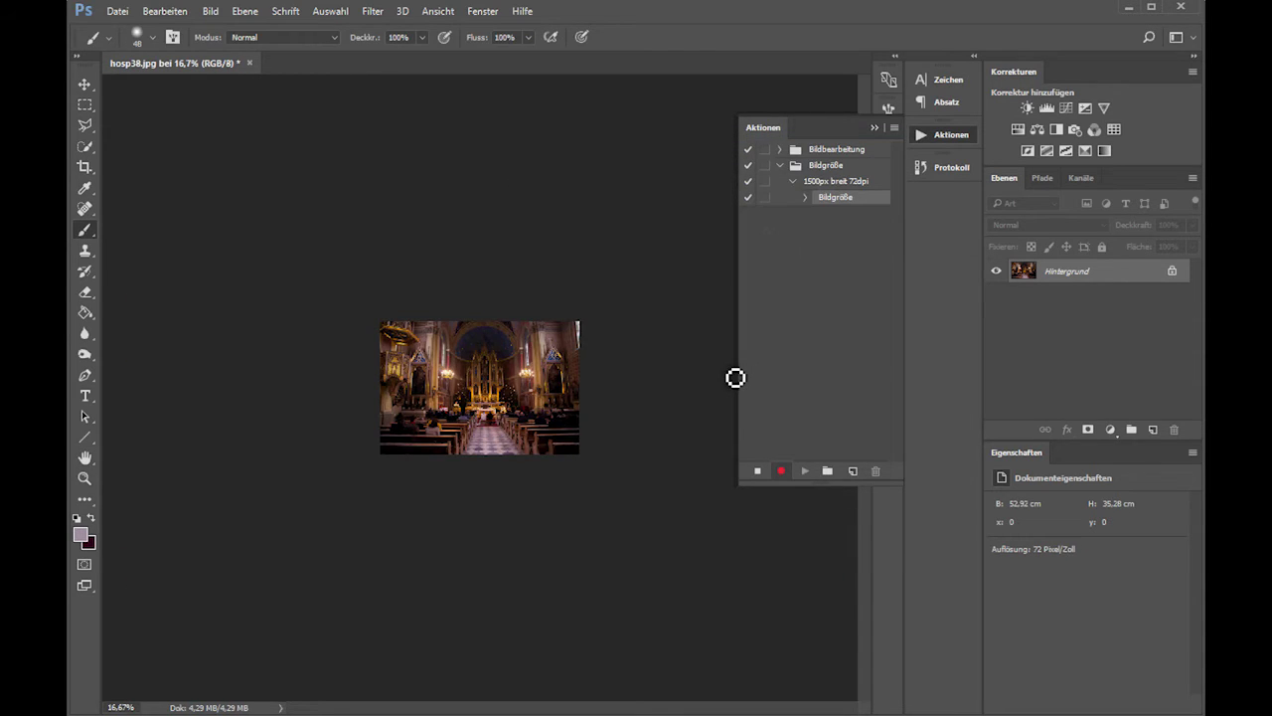
- Stop recording the action and undo the resize to restore the original photo
click(759, 474)
key(ctrl+plus)
key(ctrl+plus)
key(ctrl+plus)
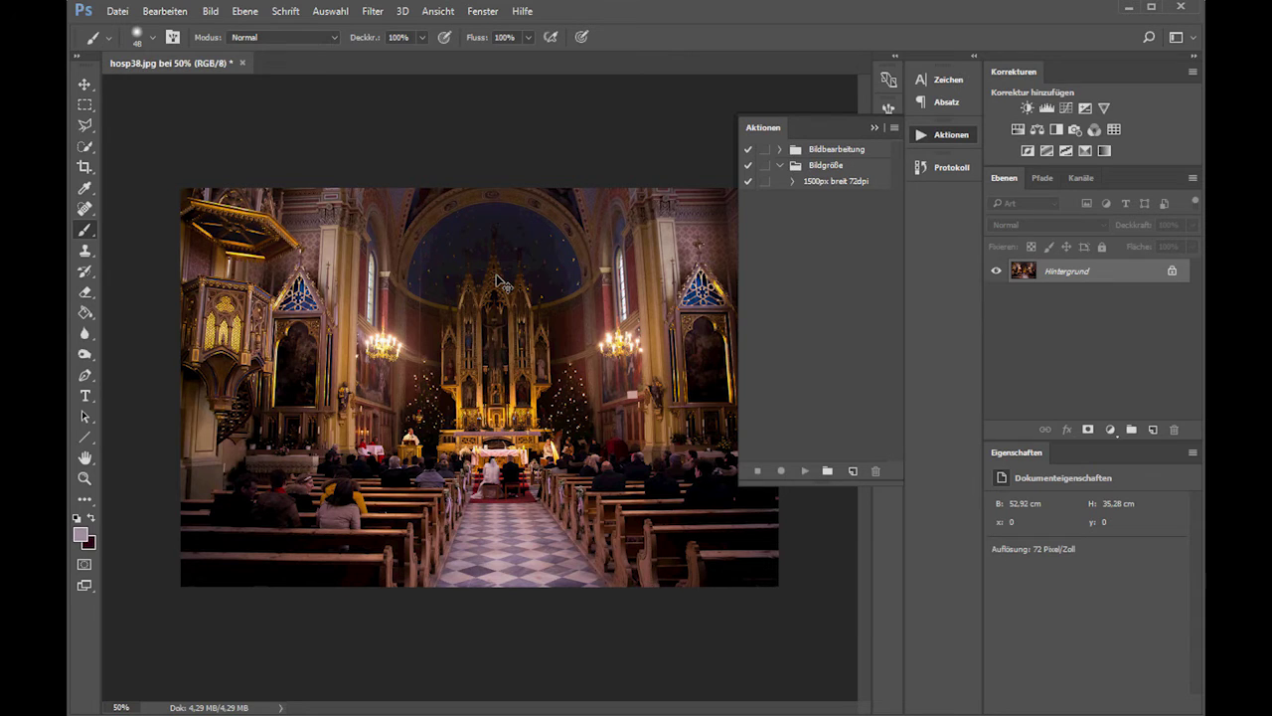
key(ctrl+z)
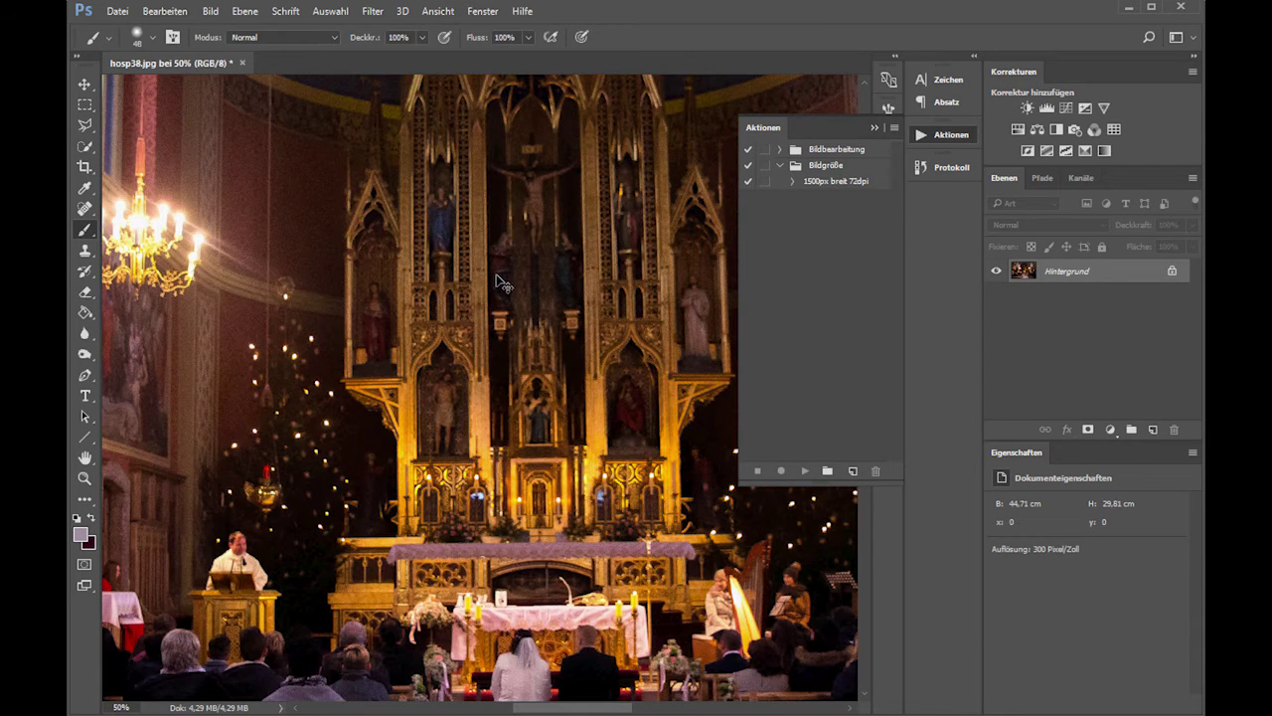
key(ctrl+minus)
key(ctrl+minus)
key(ctrl+minus)
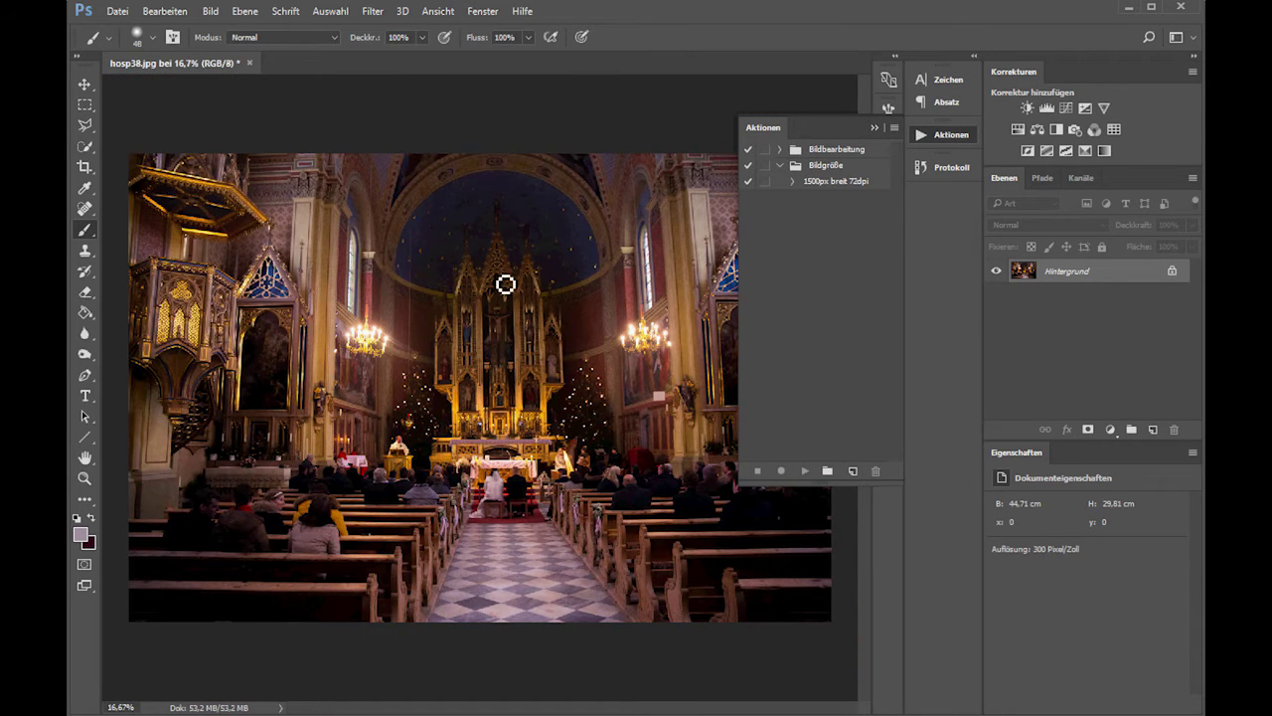
- Check the photo's current image size, closing the Bildgröße dialog unchanged
click(209, 11)
click(253, 129)
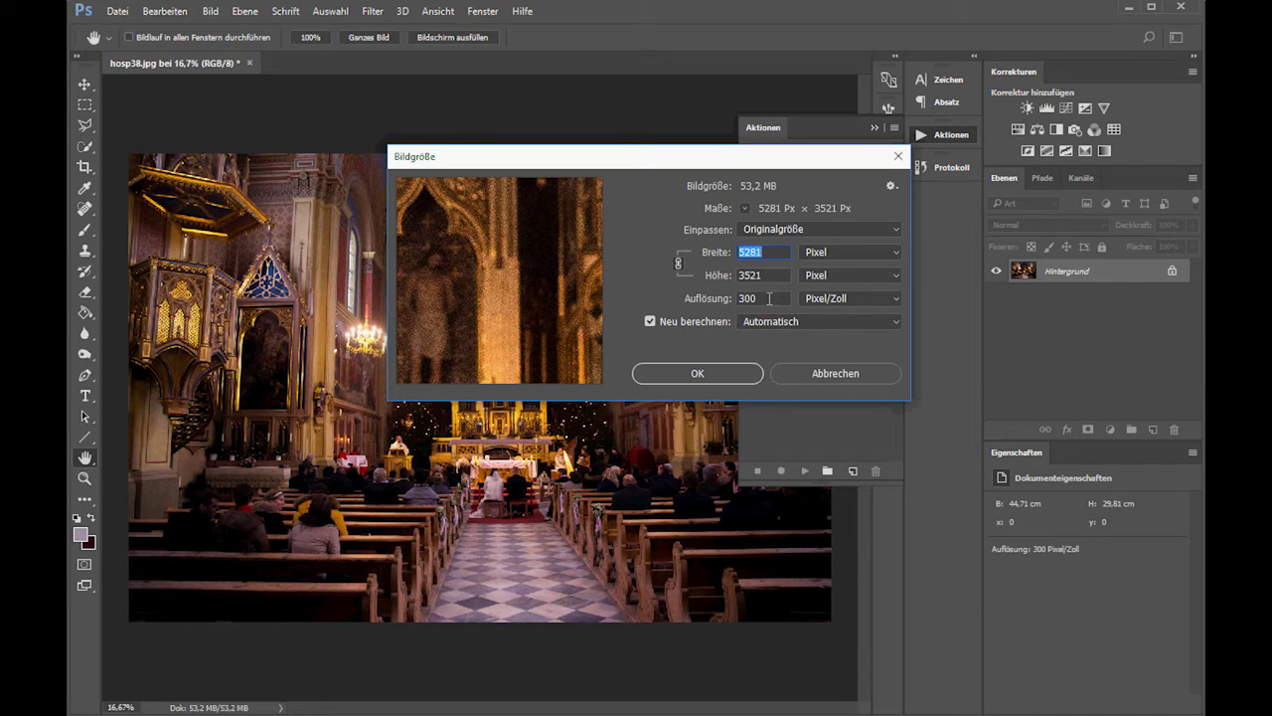
click(738, 372)
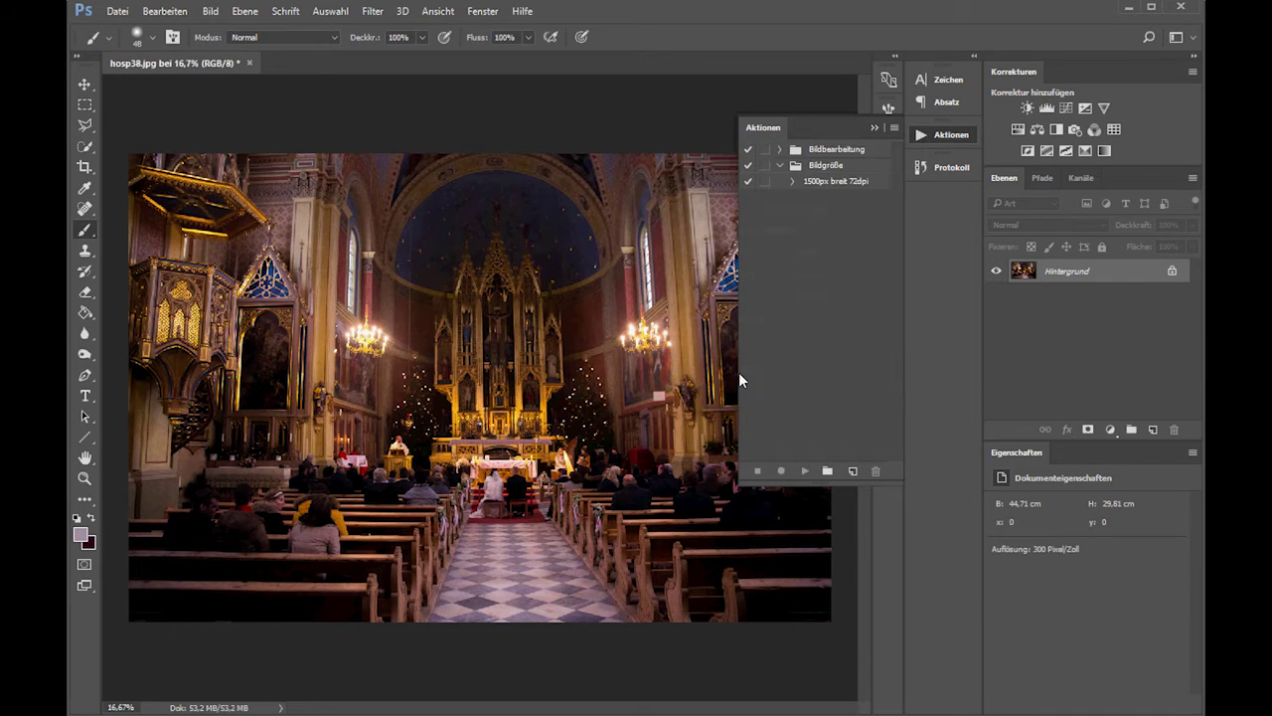
- Play the '1500px breit 72dpi' action on the photo and check the resulting image size
click(835, 181)
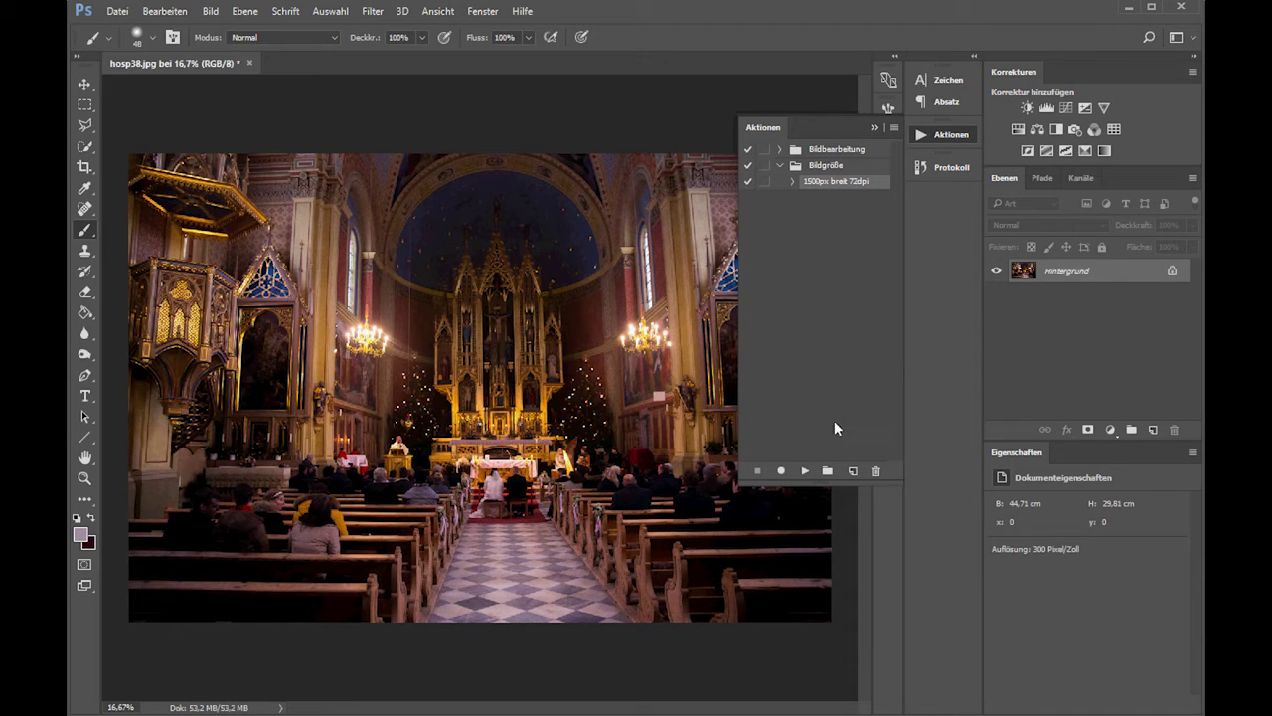
click(805, 472)
click(203, 10)
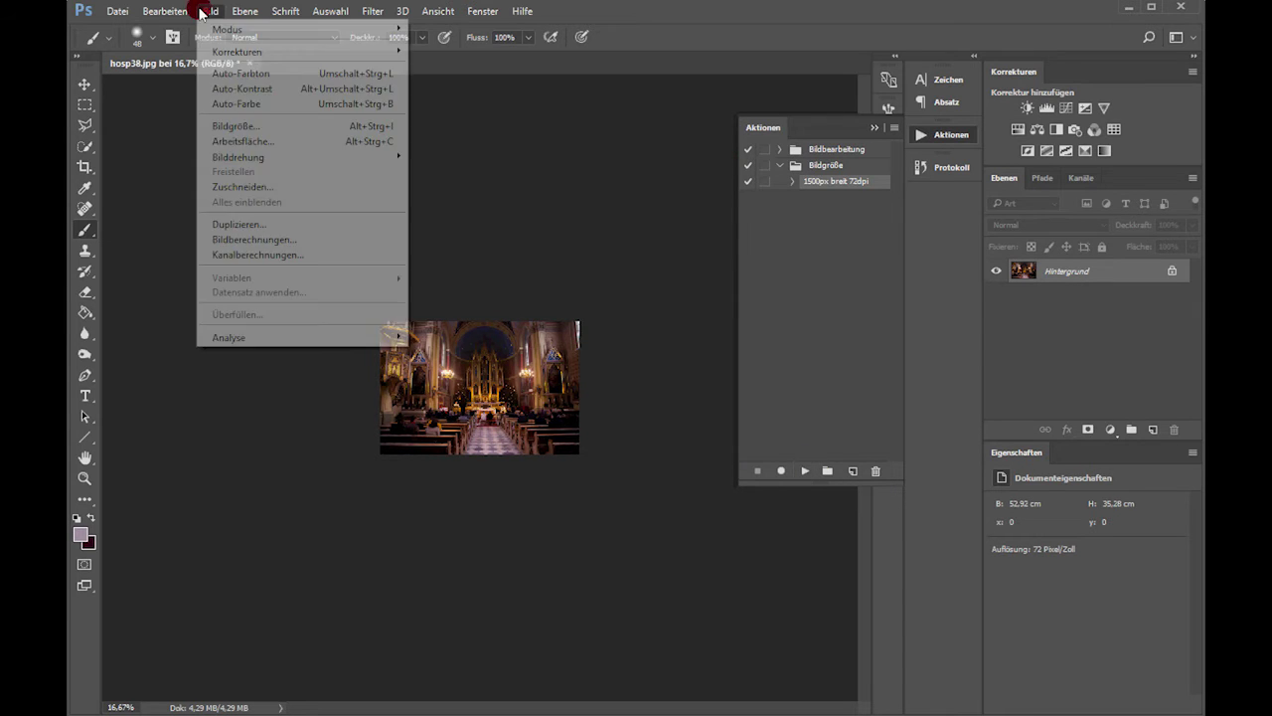
click(248, 127)
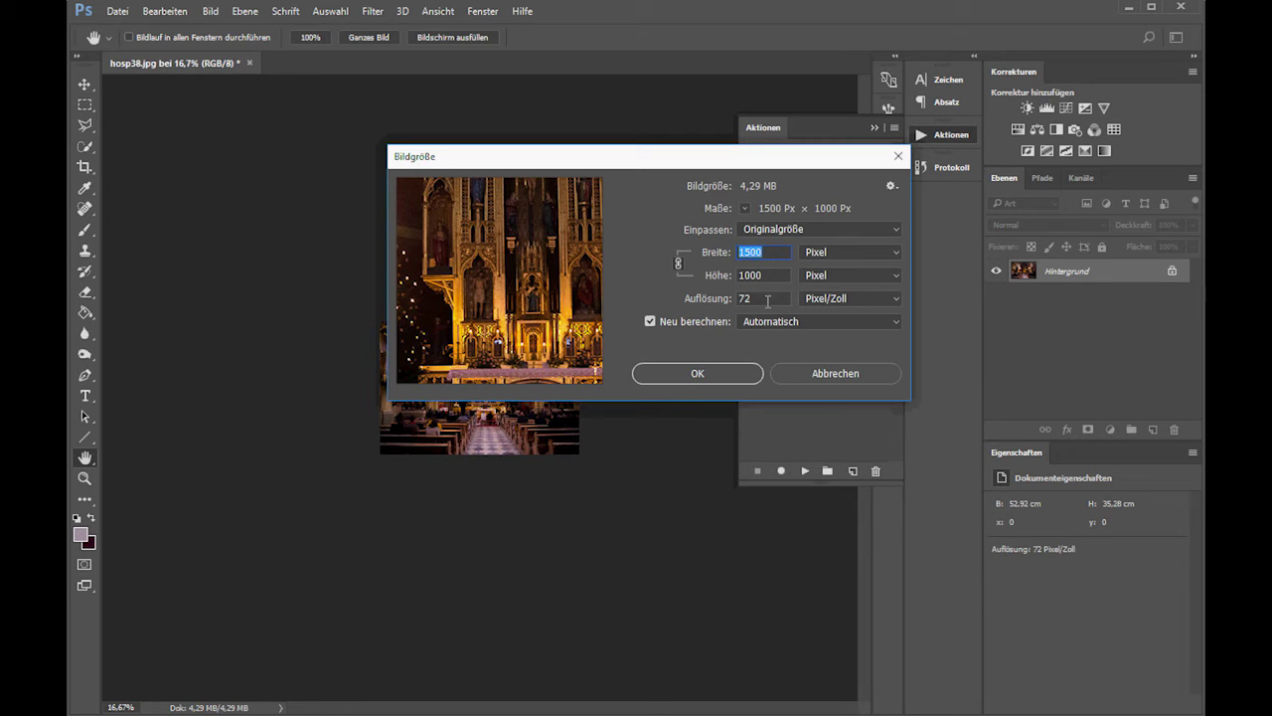
click(736, 375)
key(b)
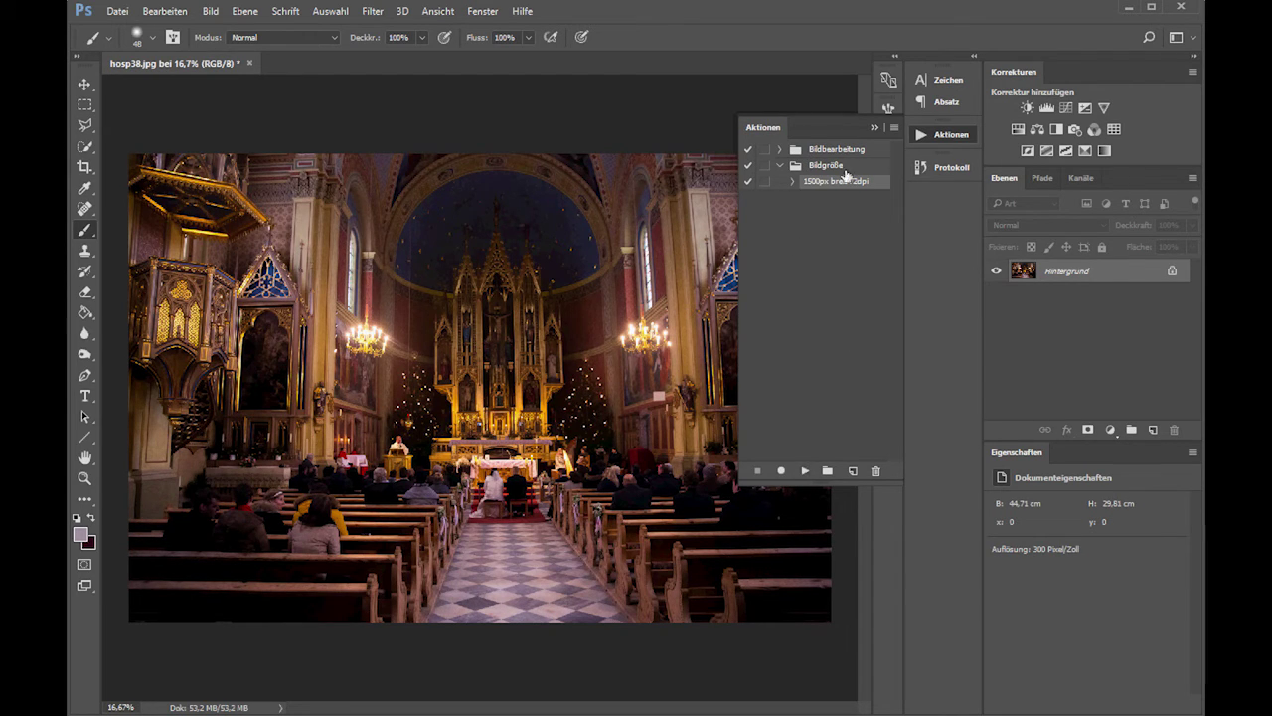
- Start recording a new action named '3000px breit 300dpi' in the Bildgröße set
click(851, 470)
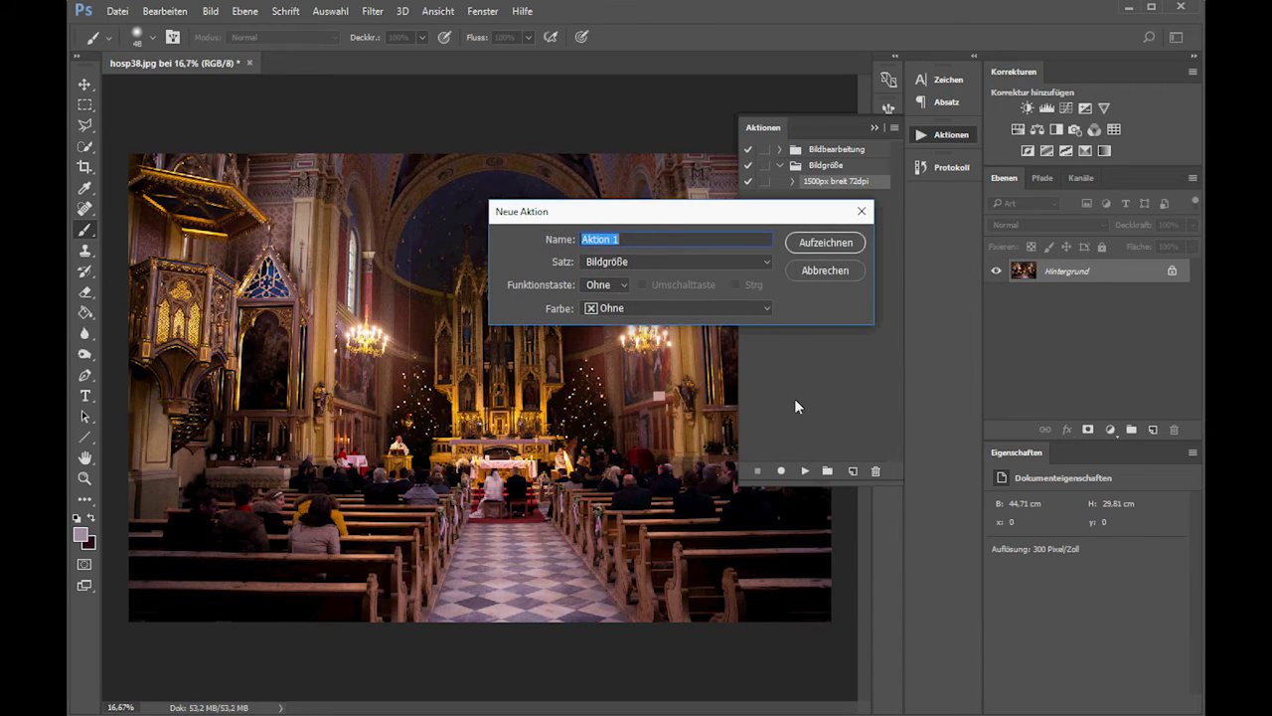
text(3000px breit 300dpi)
click(818, 243)
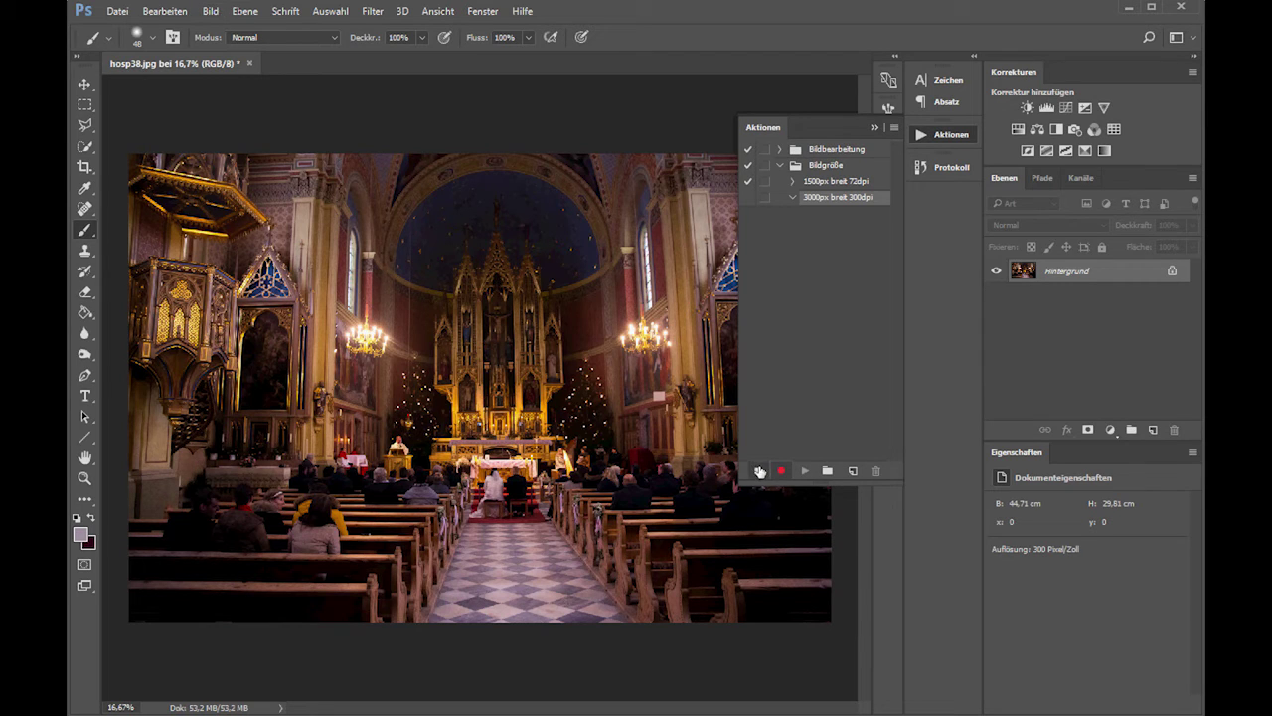
- Resize the image to 3000 px width in Bildgröße, then stop recording
click(216, 11)
click(273, 126)
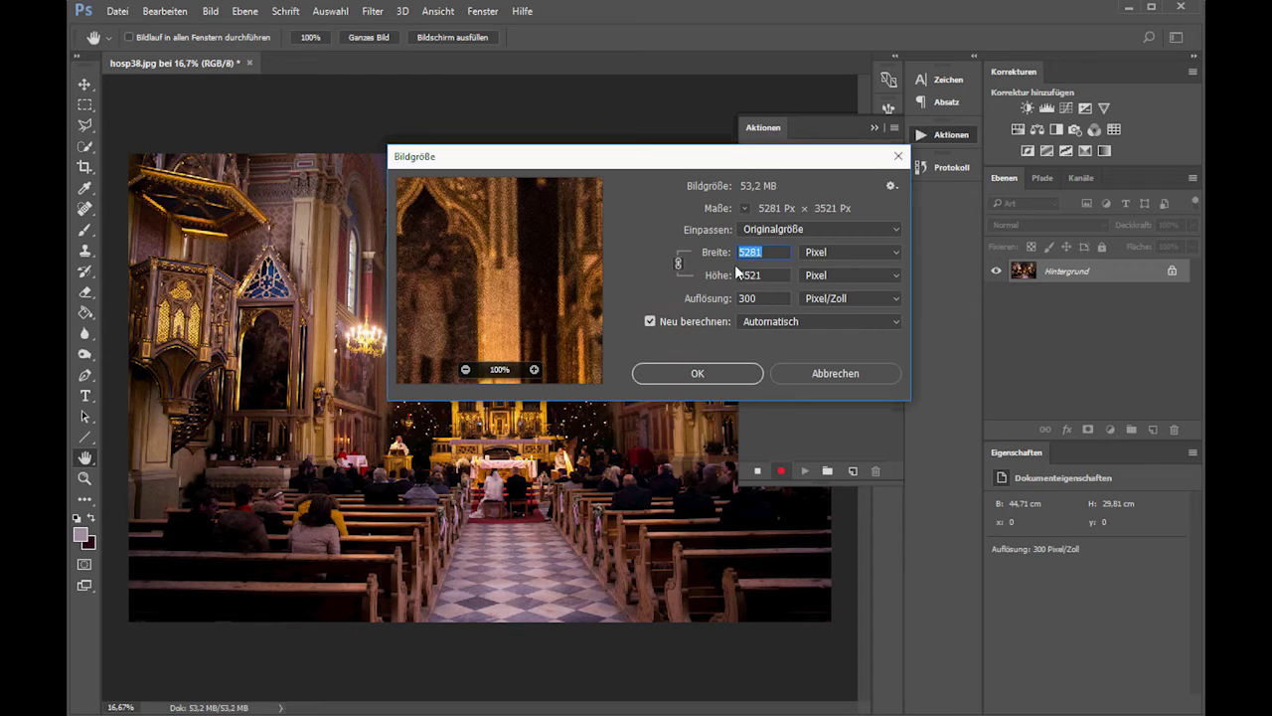
click(773, 251)
text(3000)
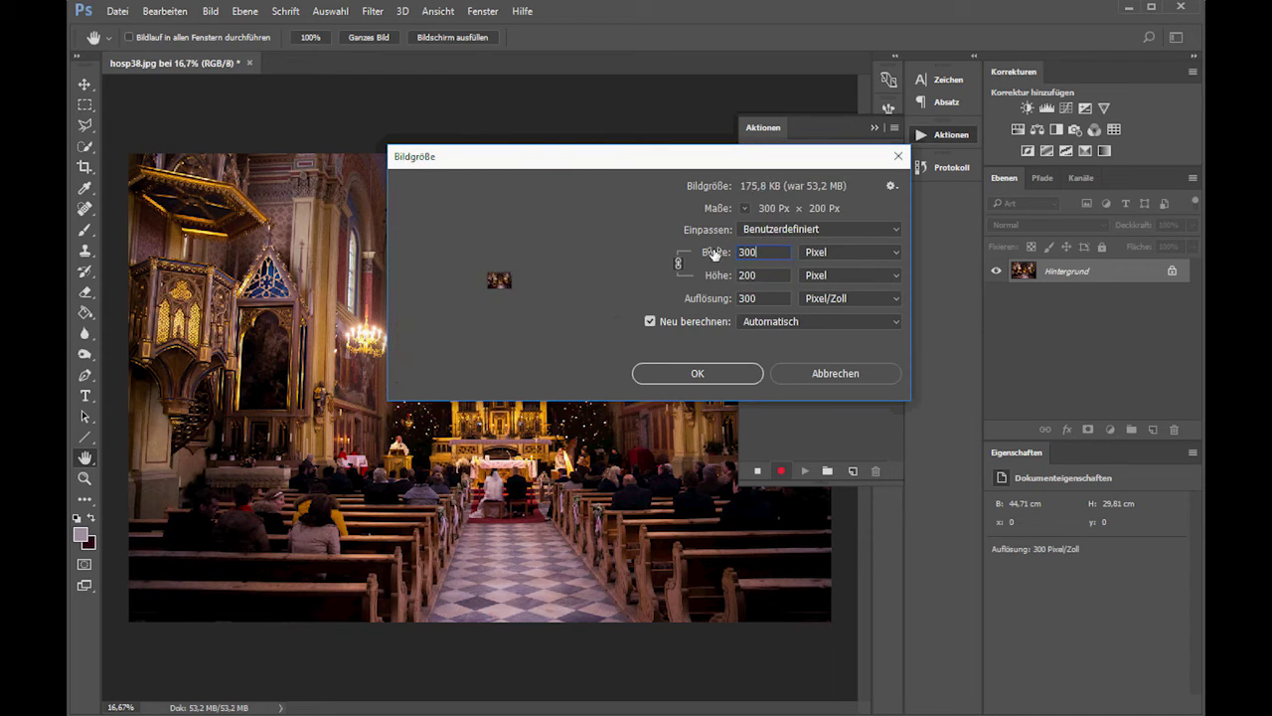
click(718, 371)
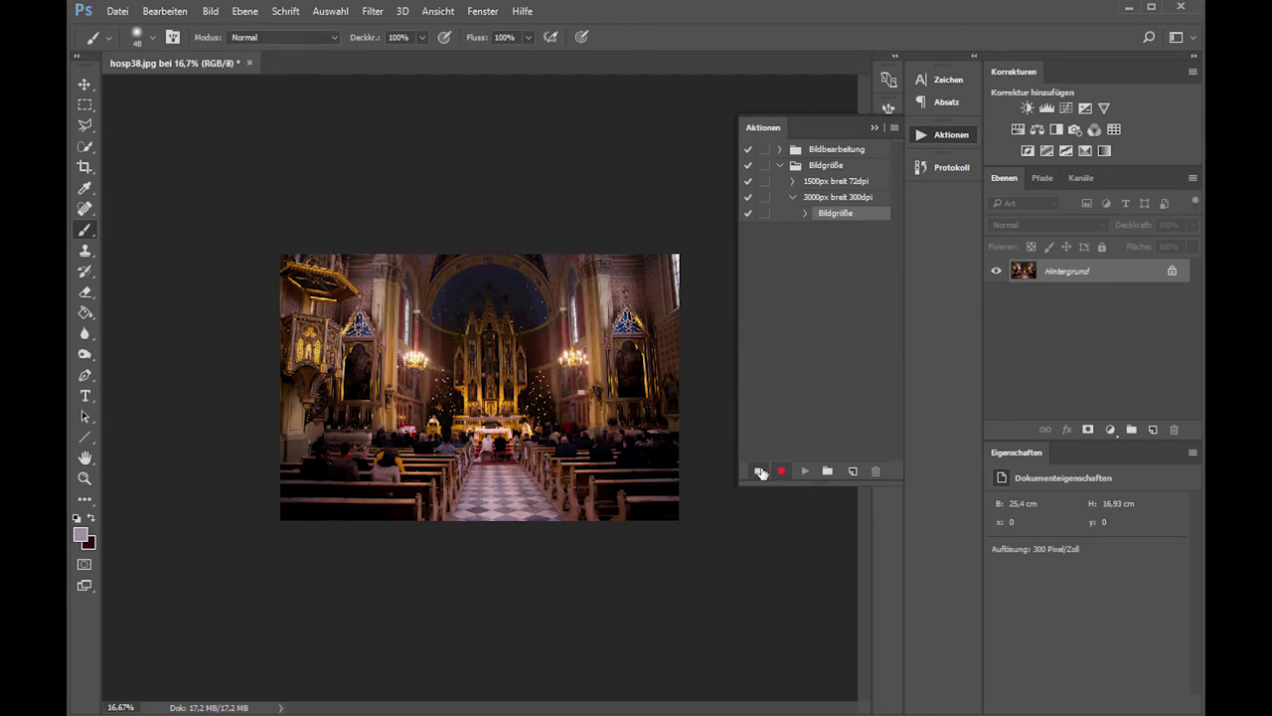
click(759, 471)
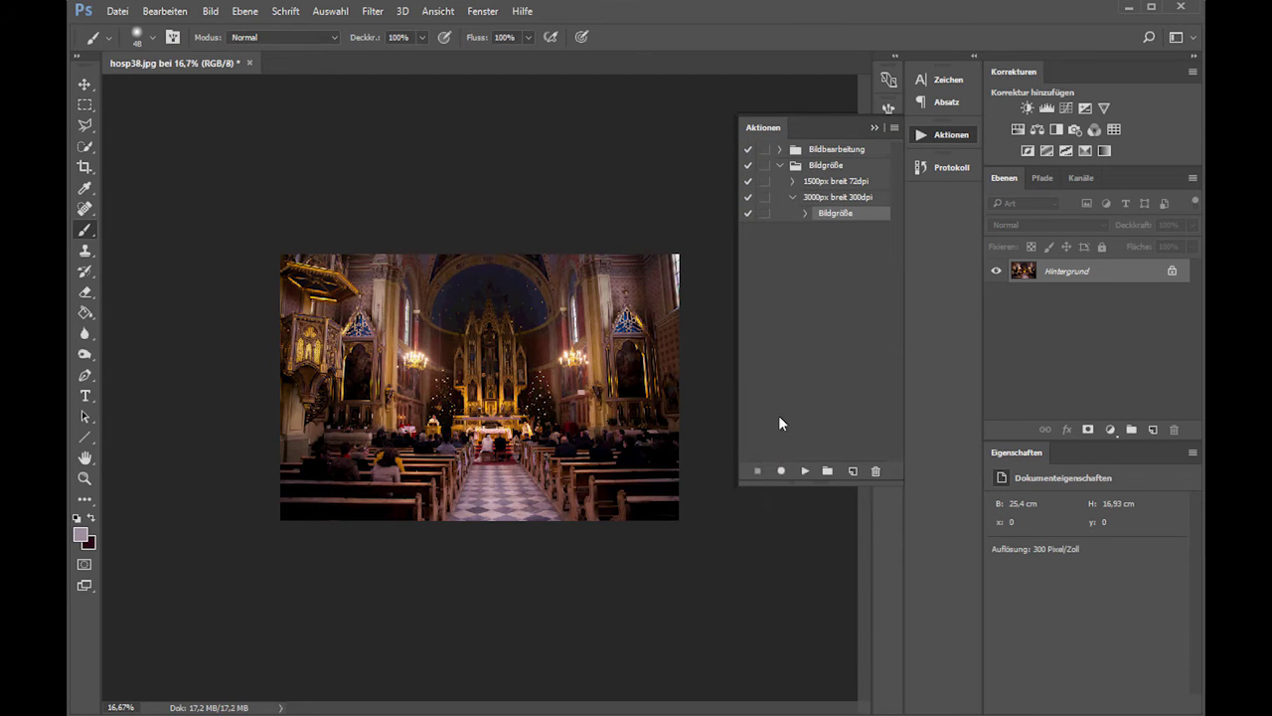
- Collapse and select the '3000px breit 300dpi' action, and check the photo's current pixel size
click(794, 197)
click(823, 197)
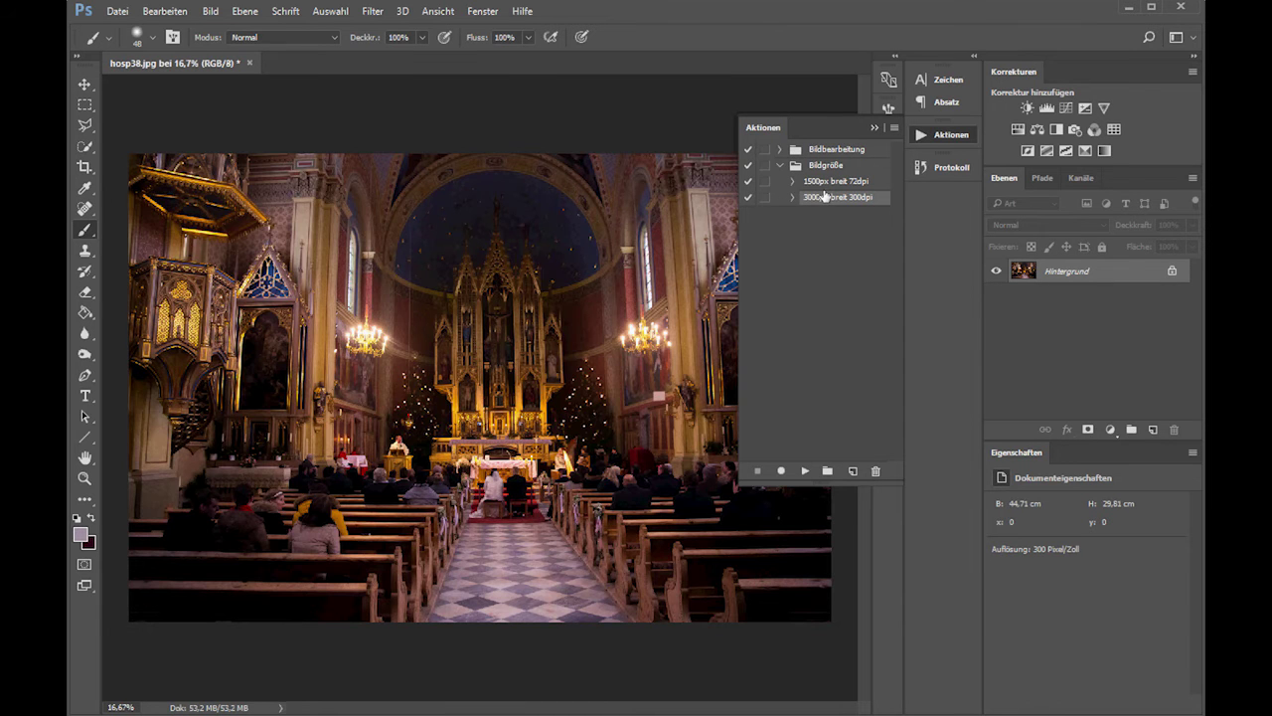
click(209, 11)
click(236, 126)
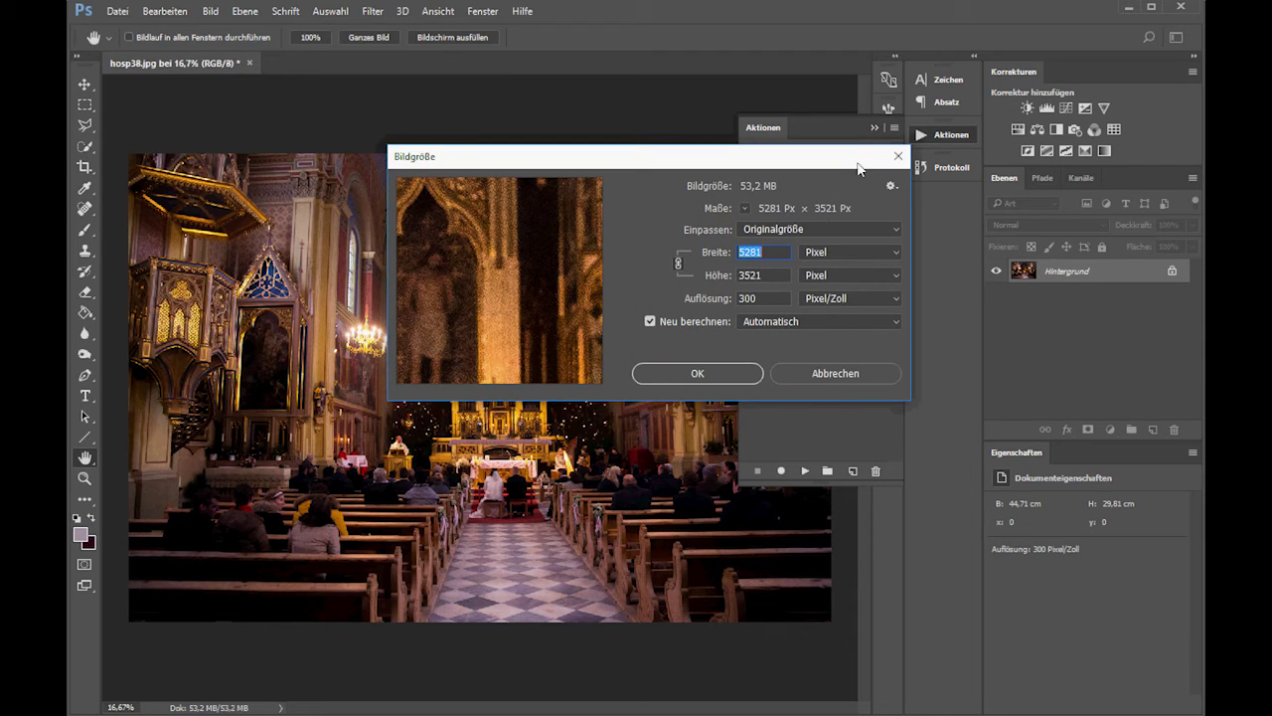
click(898, 156)
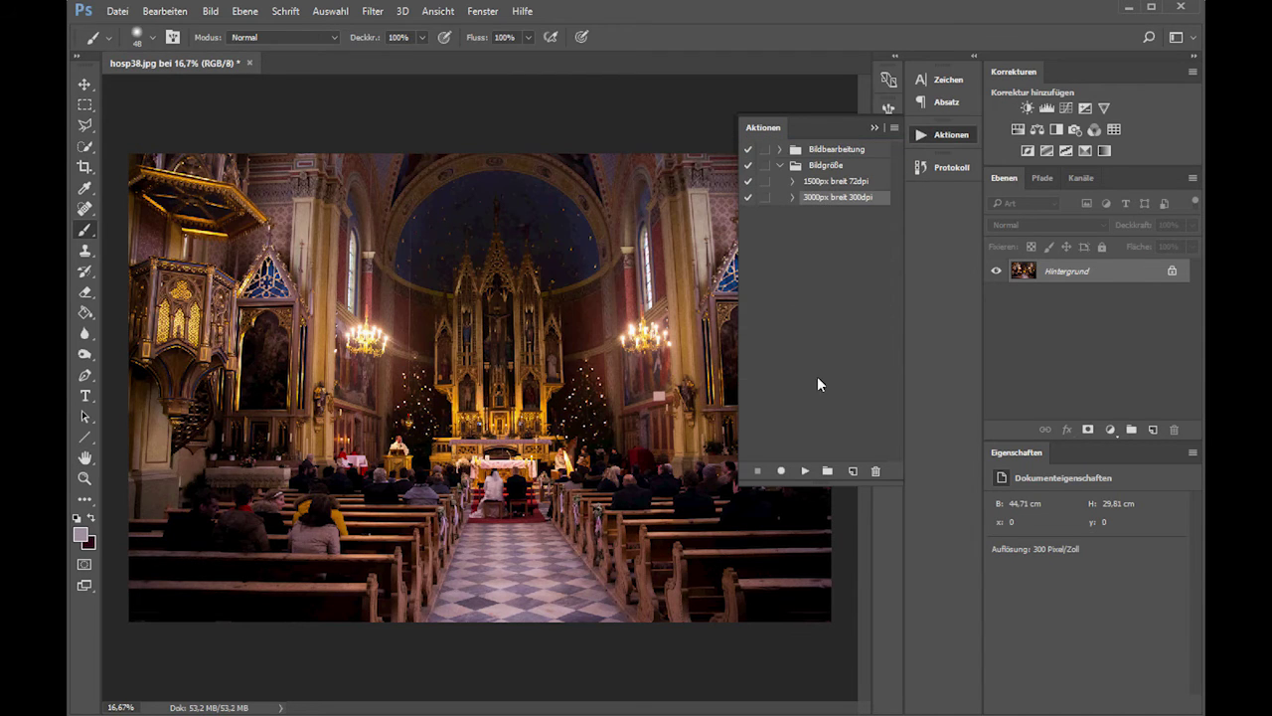
- Play the '3000px breit 300dpi' action and verify the photo is now 3000 × 2000 px
click(806, 472)
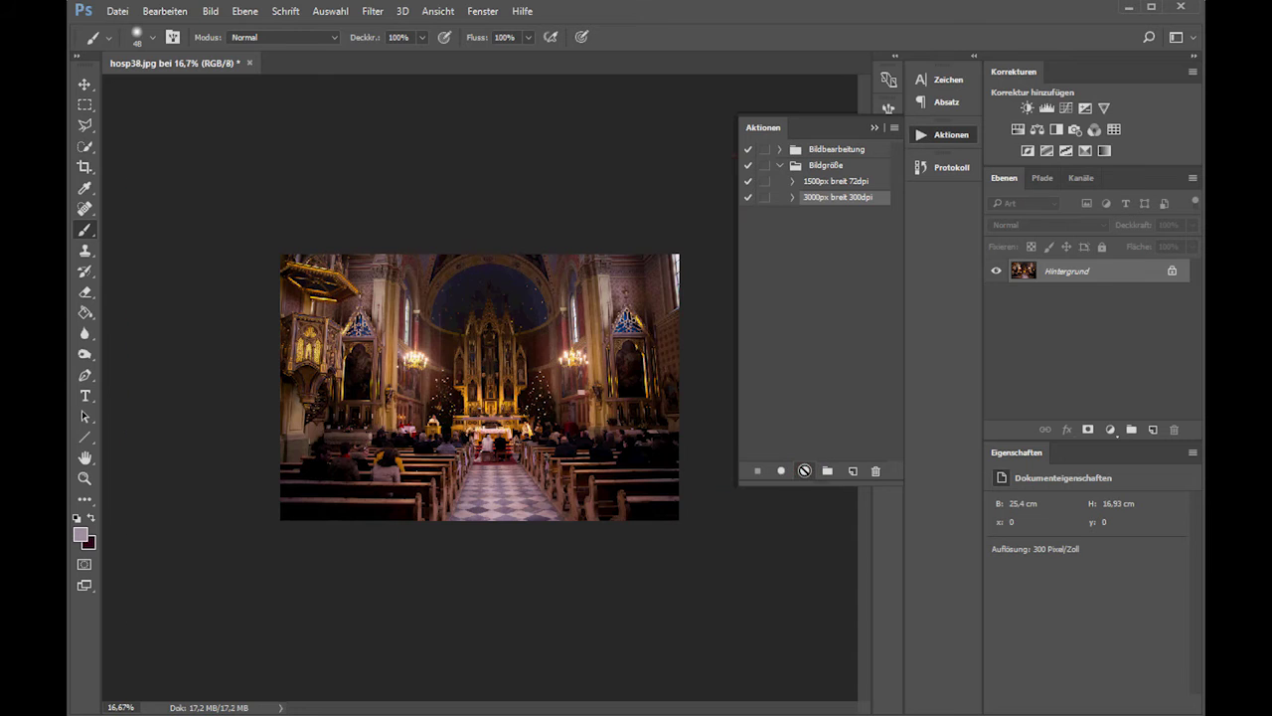
click(210, 12)
click(238, 127)
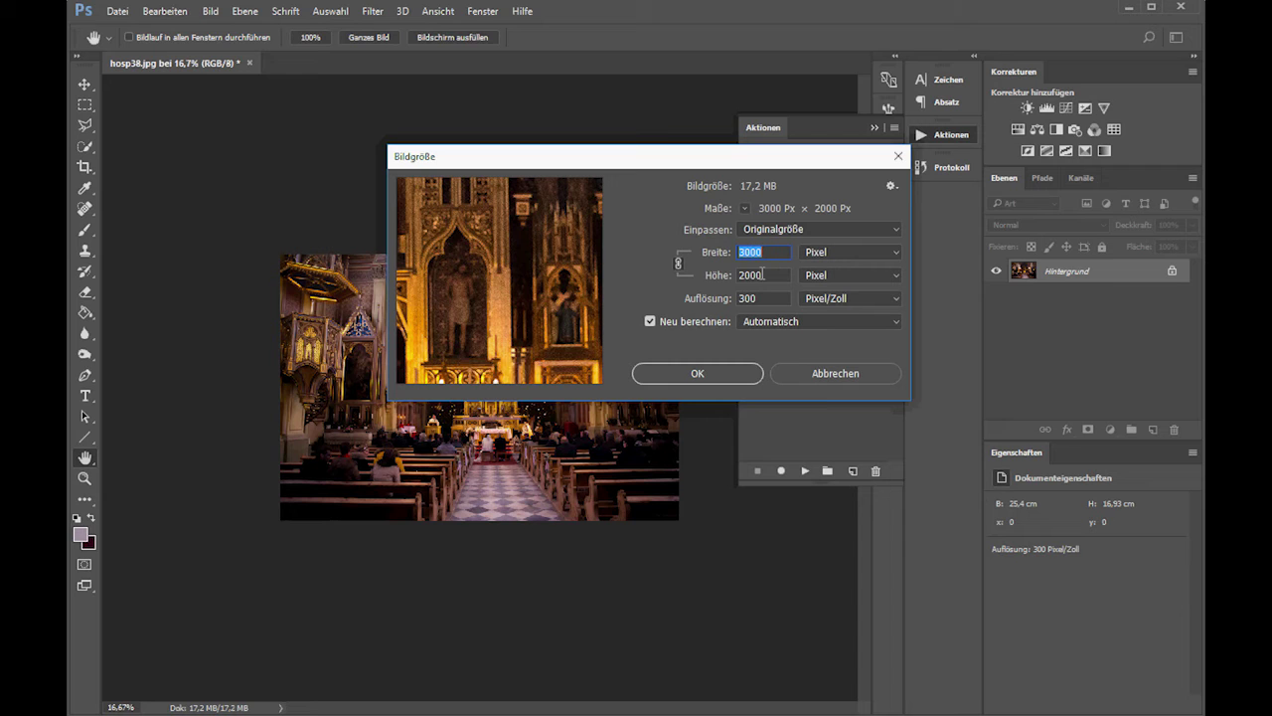
click(805, 375)
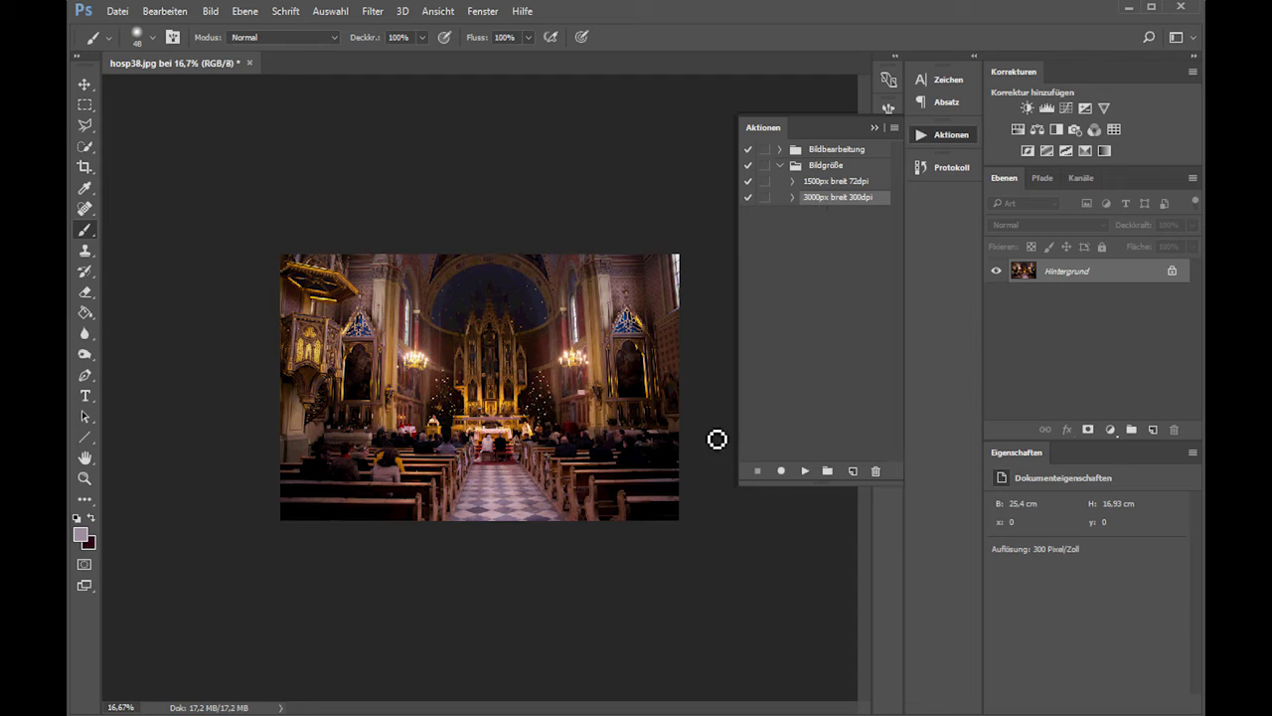
- Create a new action set named 'Bildbearbeitung'
click(828, 472)
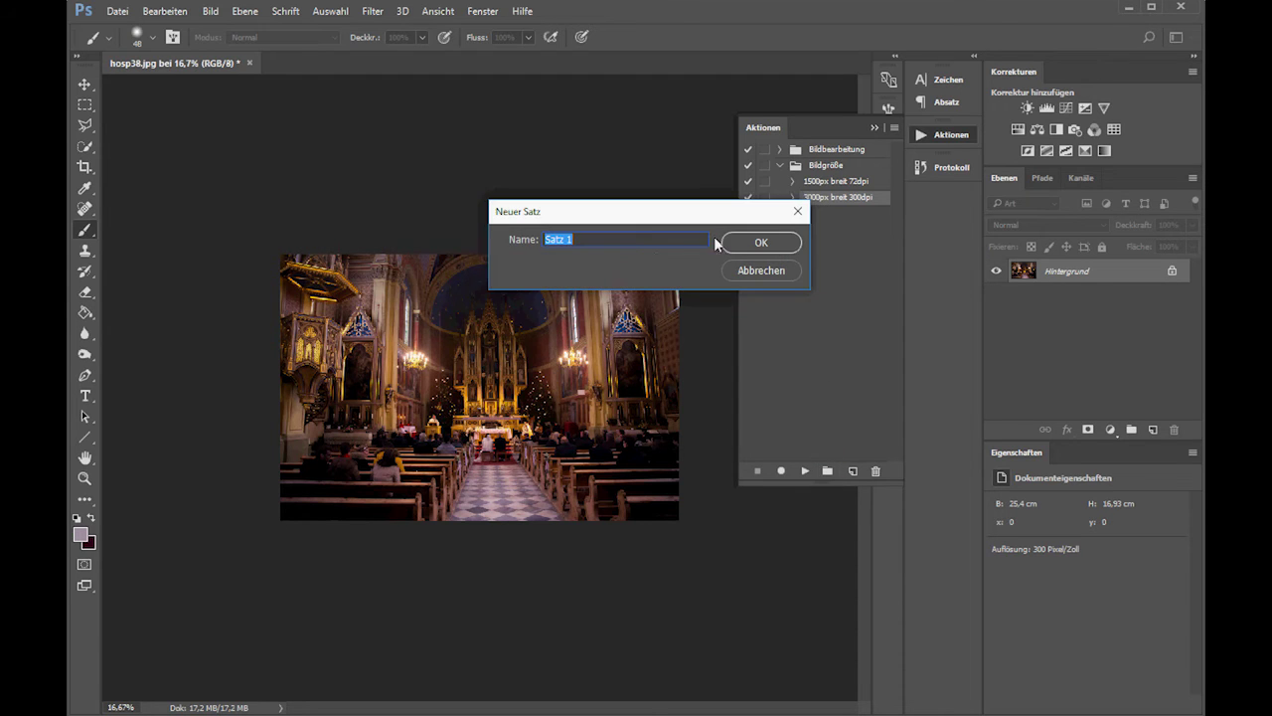
text(Bildbearbeitung)
key(Return)
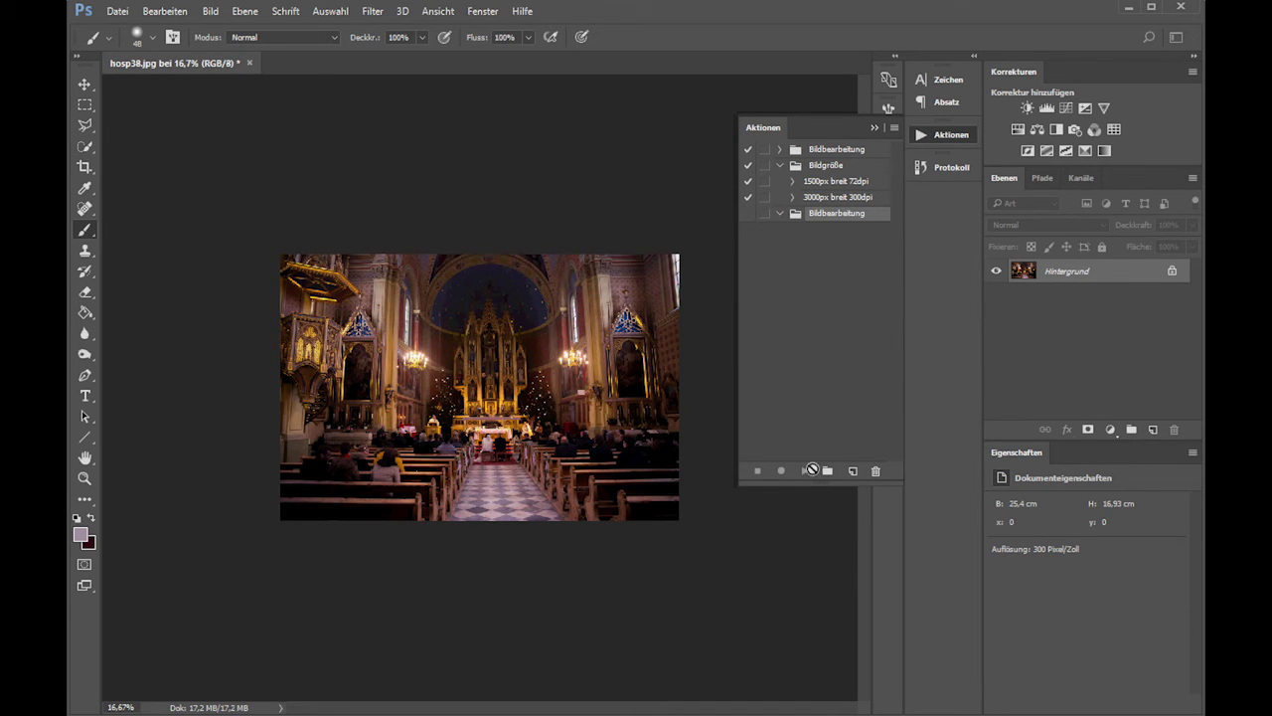
- Start recording a new action 'Bild aufhellen' in the Bildbearbeitung set
click(853, 470)
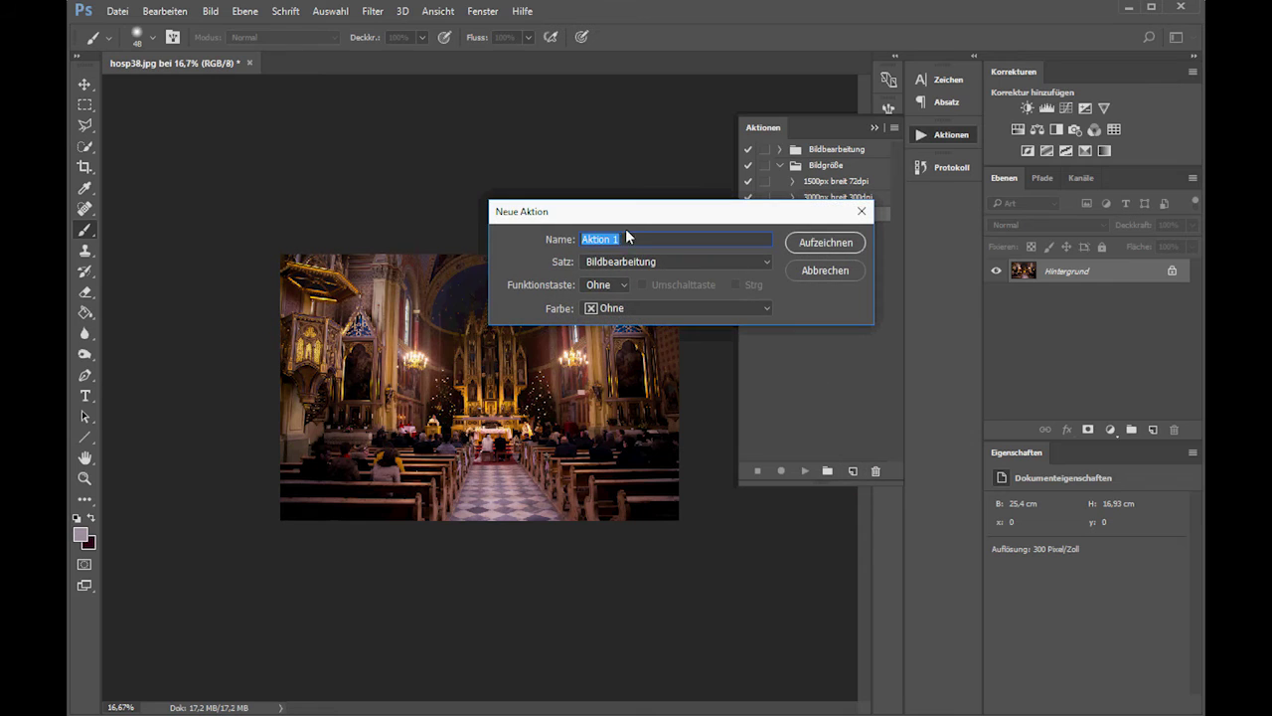
text(a)
key(BackSpace)
text(Bild aufhellen)
click(808, 243)
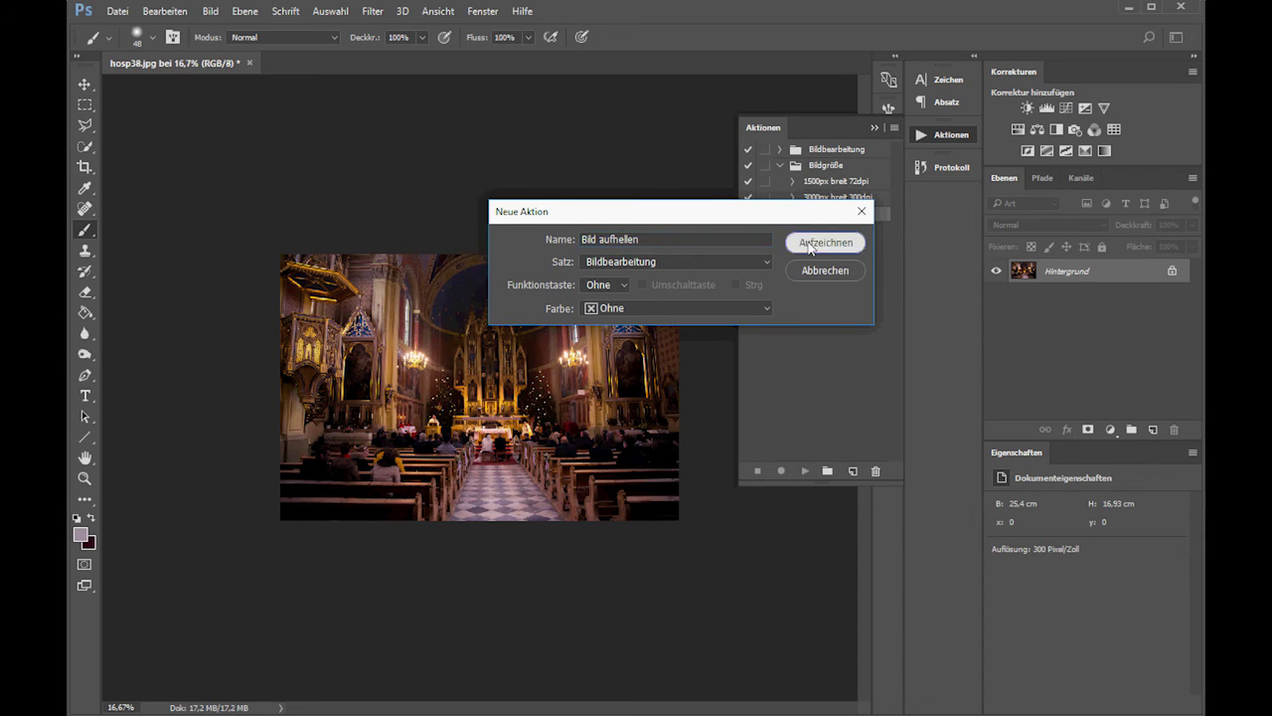
- Record a Curves adjustment layer with its midpoint raised, stop recording, and delete the Kurven 1 layer
click(1066, 108)
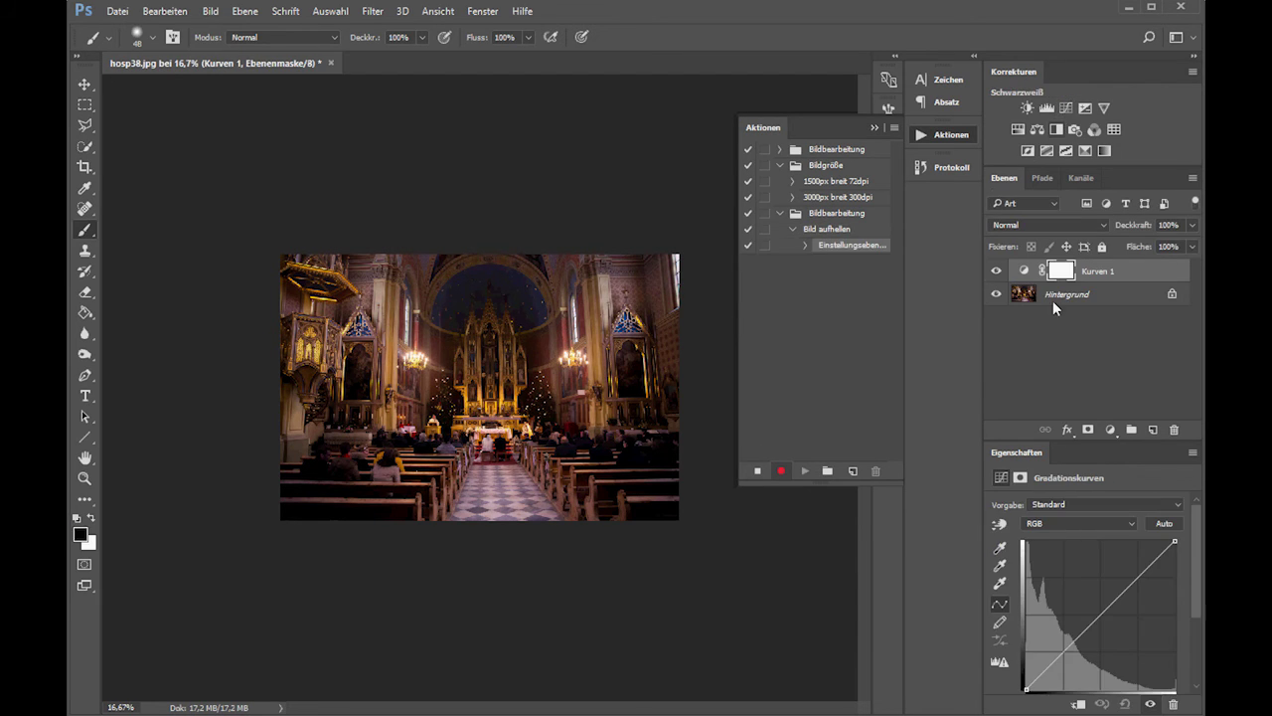
drag(1099, 610, 1092, 593)
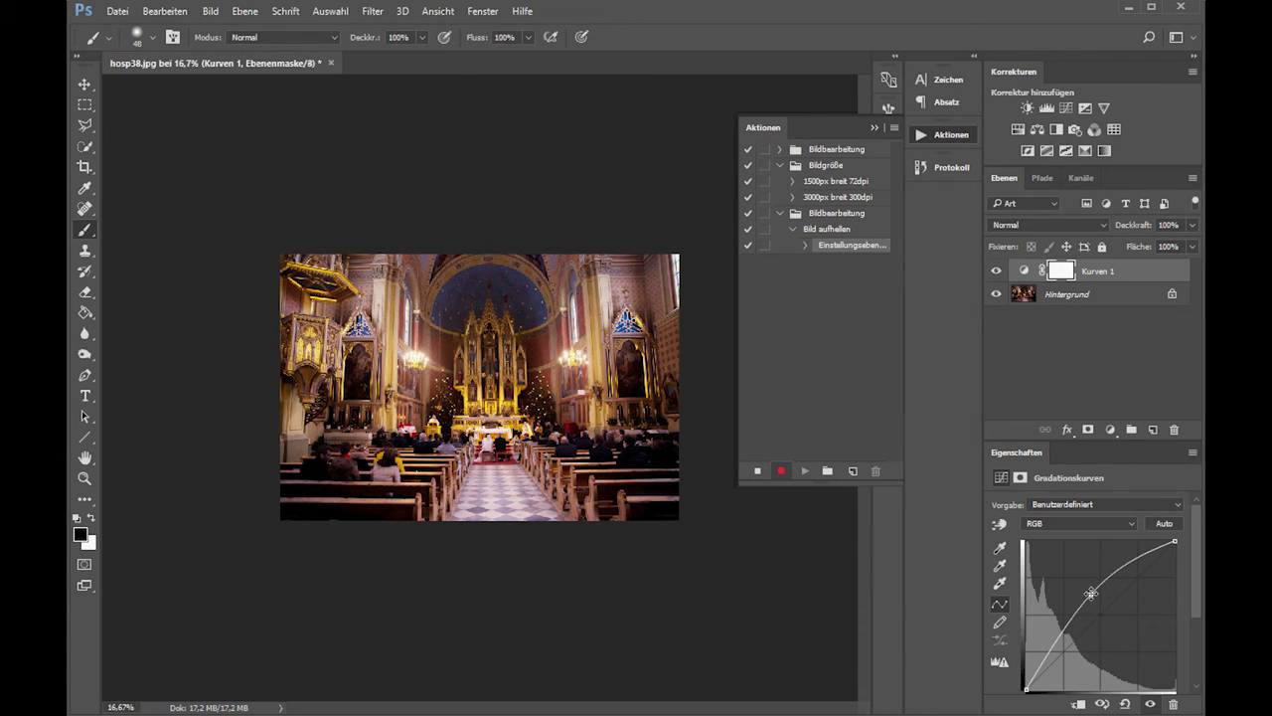
click(757, 470)
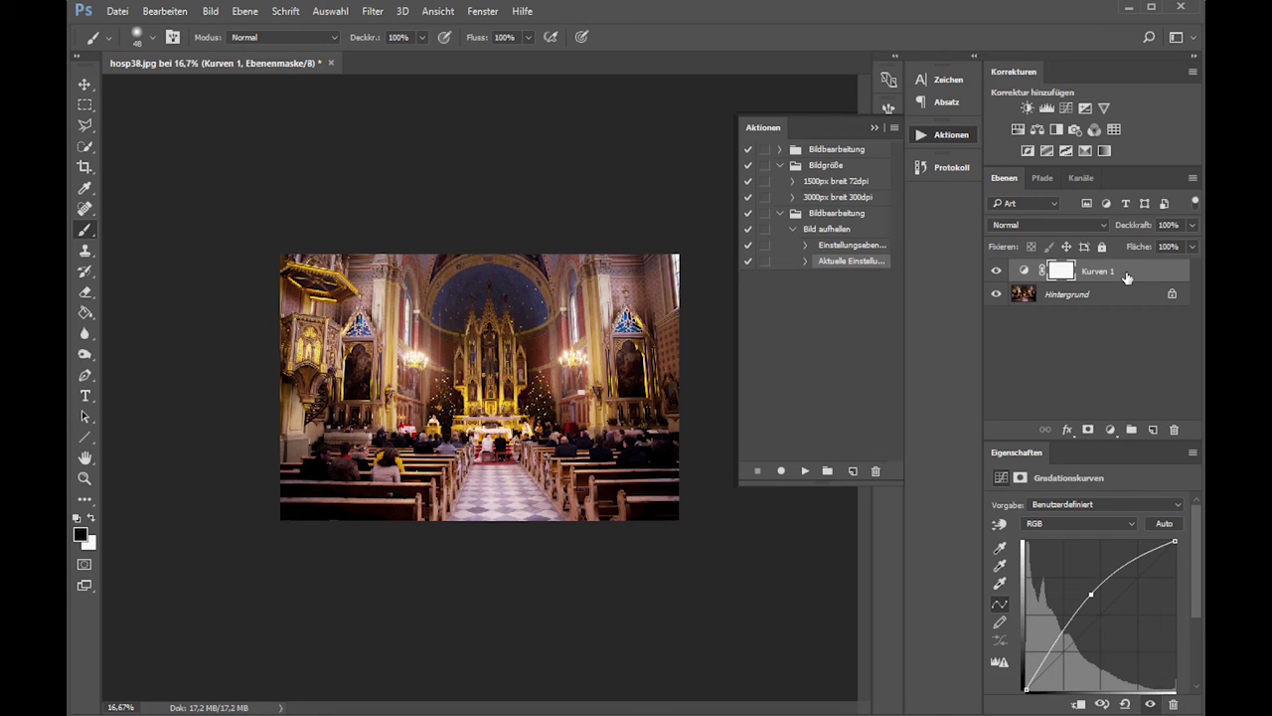
key(Delete)
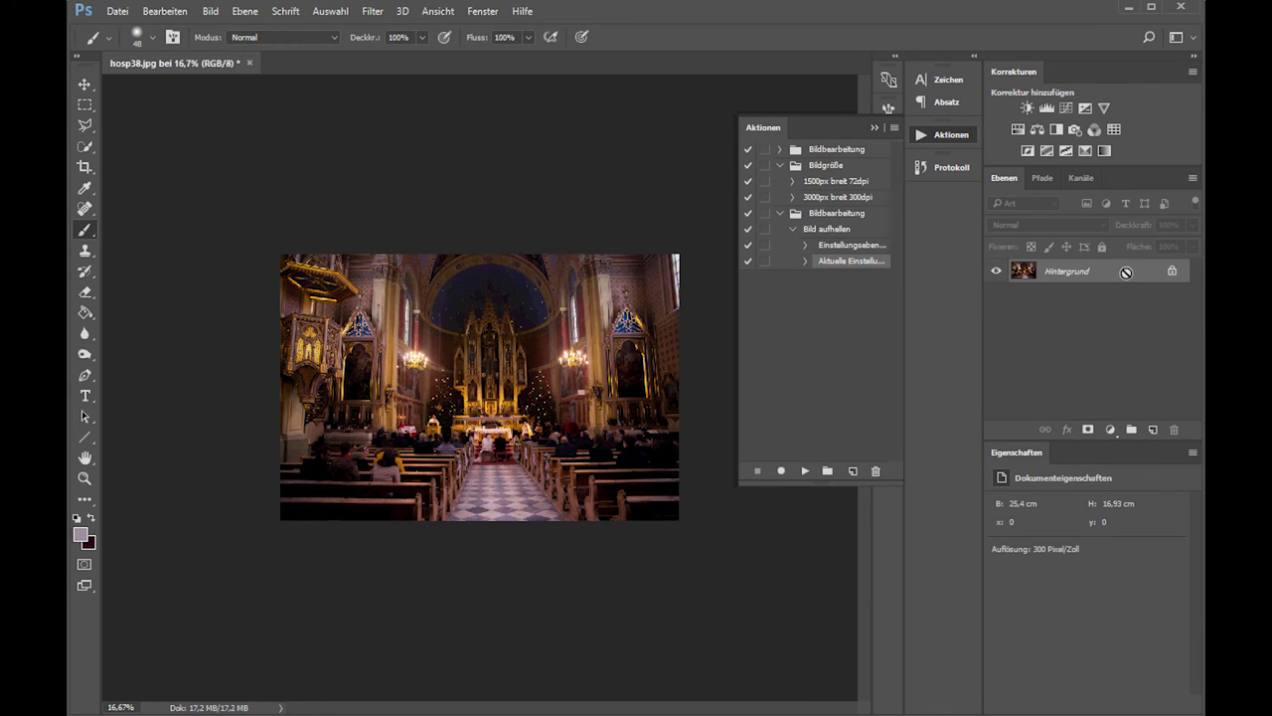
- Collapse and select the 'Bild aufhellen' action, then play it on the church photo
click(792, 230)
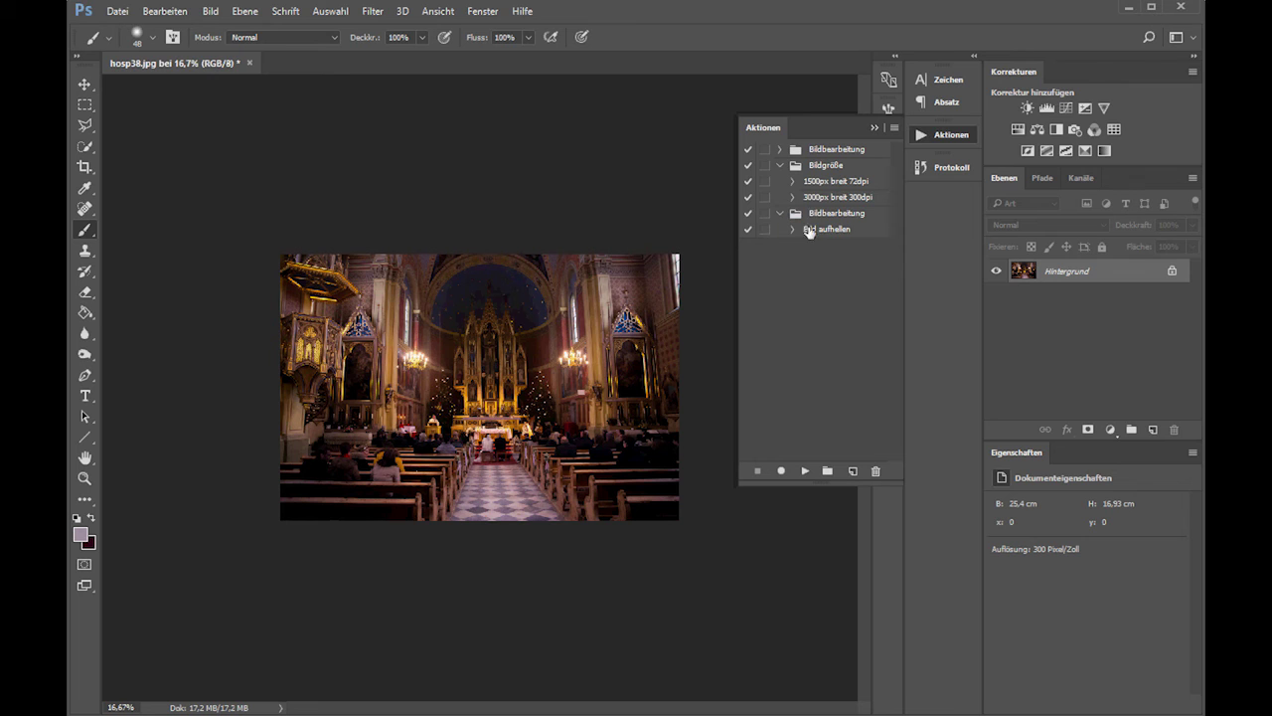
click(810, 229)
click(807, 472)
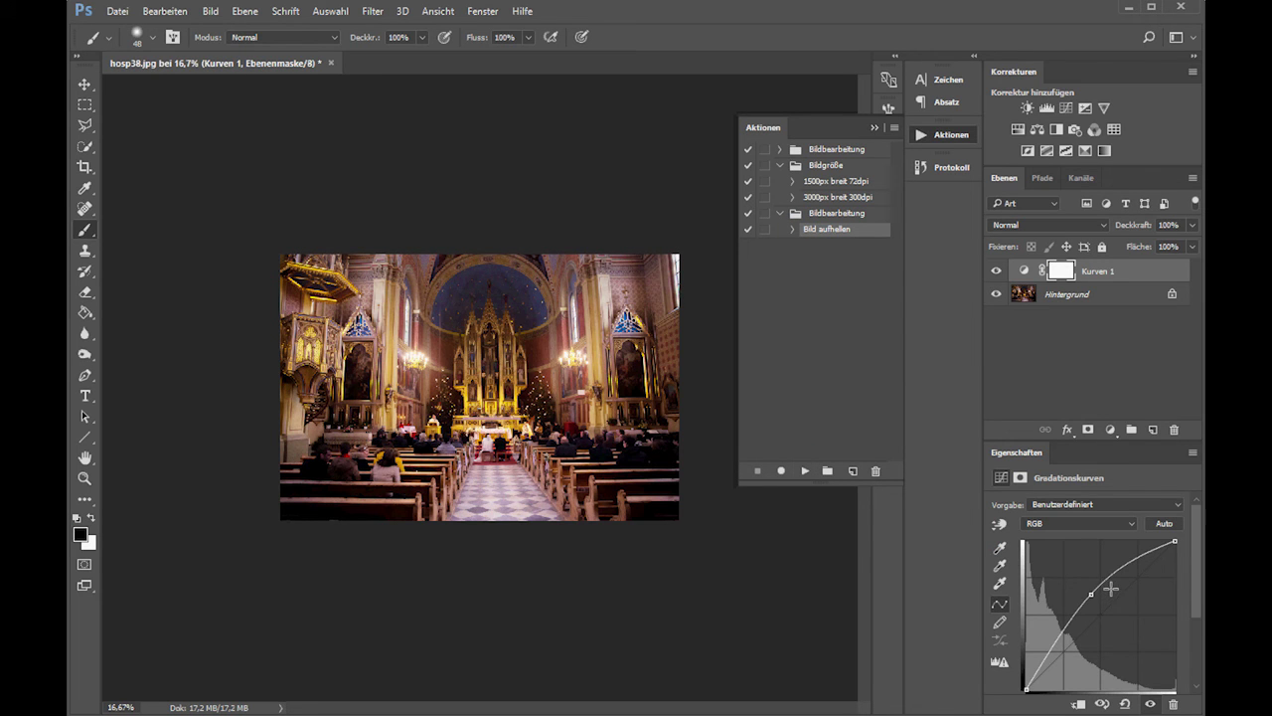